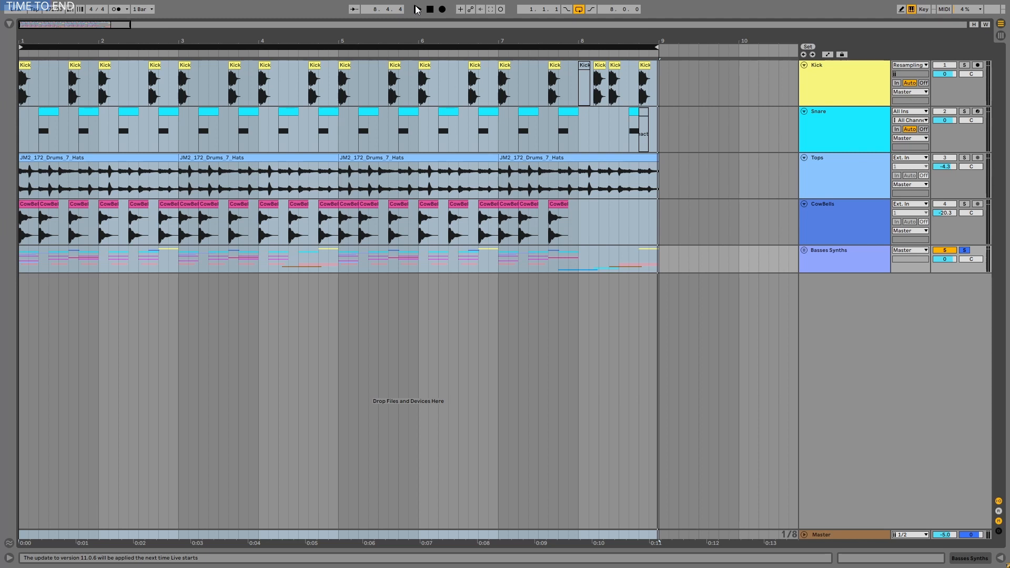
- Solo the Main Bass Resample track
{"action": "left_click", "coordinate": [417, 9]}
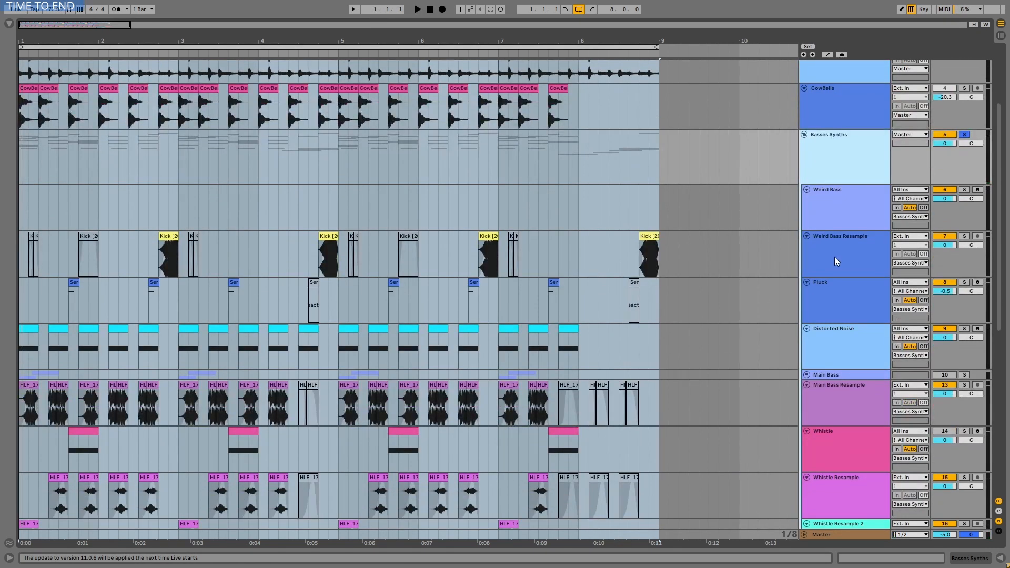
{"action": "scroll", "coordinate": [834, 257], "scroll_direction": "down", "scroll_amount": 3}
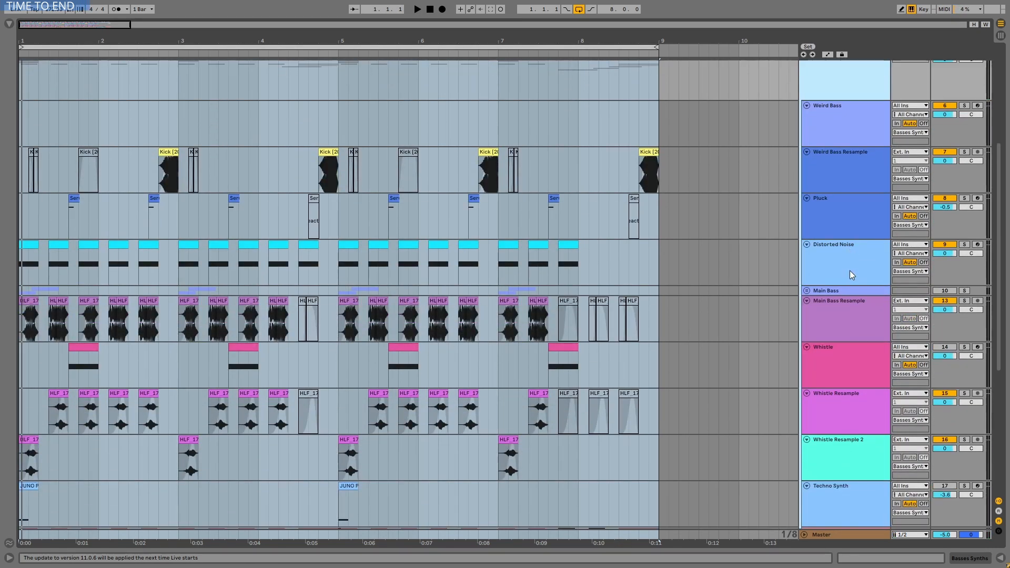
{"action": "left_click", "coordinate": [965, 301]}
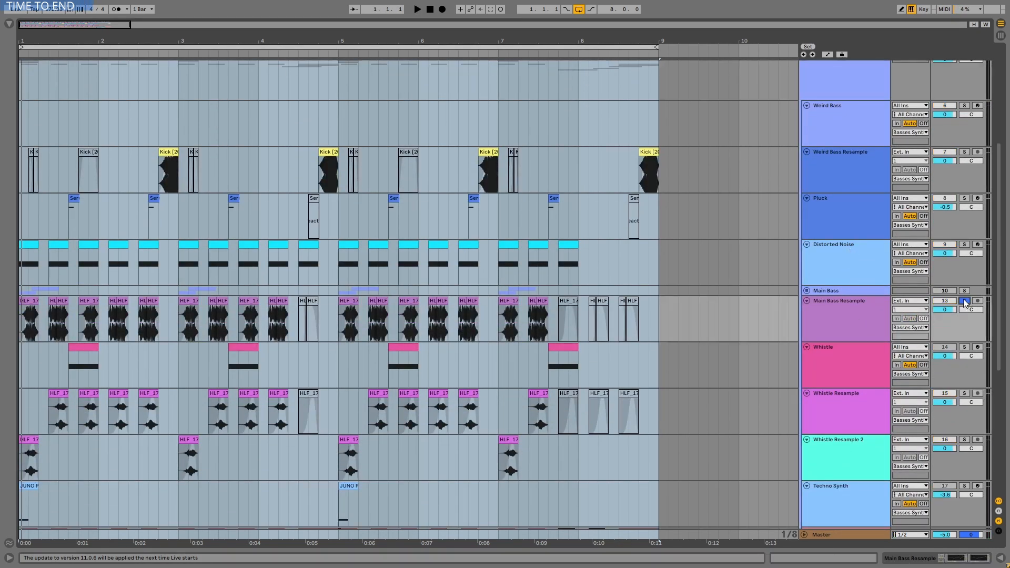
- Play the arrangement from bar 5 to audition the soloed bass track
{"action": "left_click", "coordinate": [332, 47]}
{"action": "key", "text": "space"}
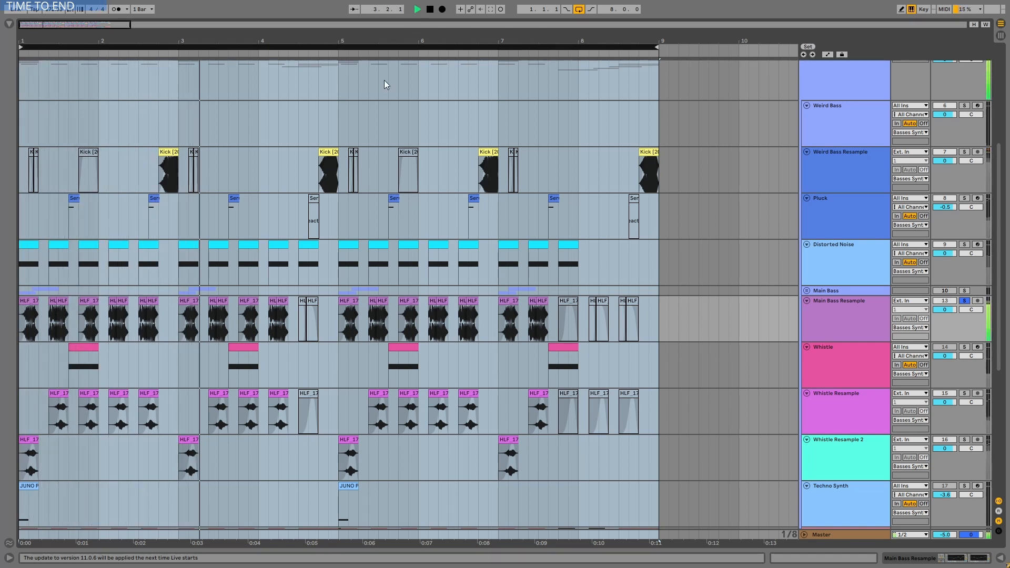
{"action": "left_click", "coordinate": [858, 254]}
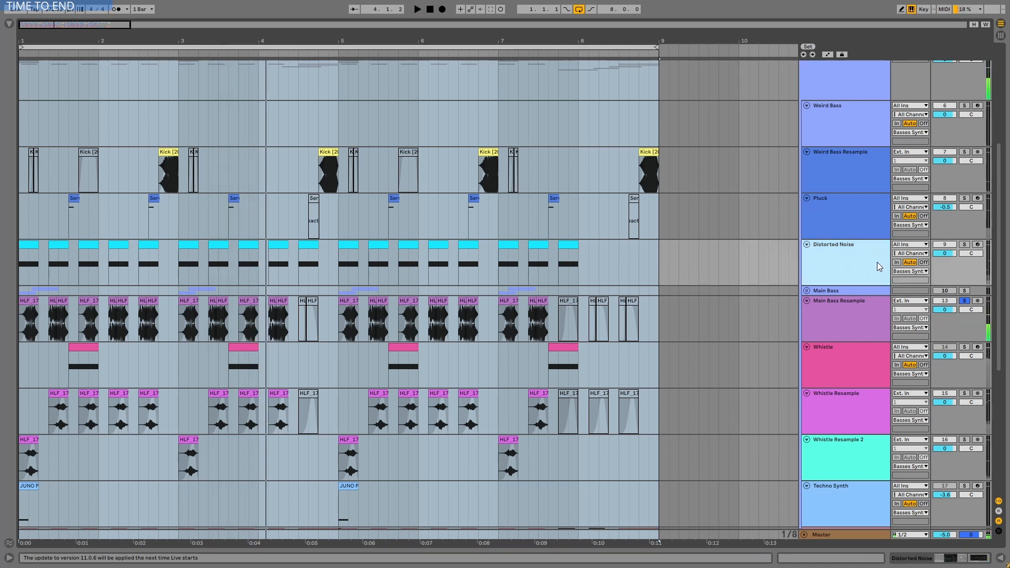
- Solo the Distorted Noise track as well and play it back from bar 5
{"action": "left_click", "coordinate": [965, 245]}
{"action": "left_click", "coordinate": [346, 47]}
{"action": "key", "text": "space"}
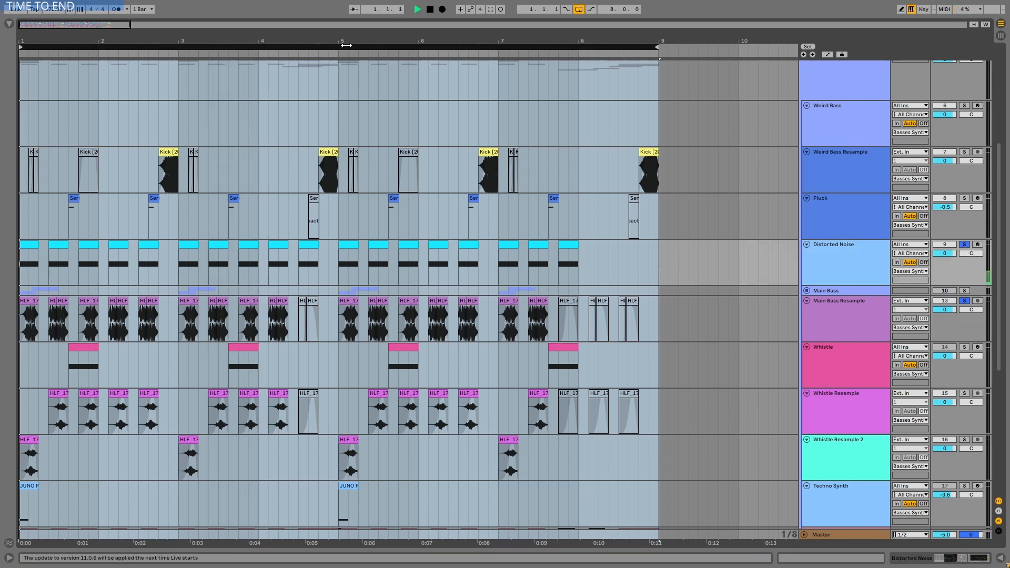
{"action": "key", "text": "space"}
- Open the Distorted Noise track's devices and inspect the Operator envelope, filter and EQ Eight curves
{"action": "double_click", "coordinate": [845, 251]}
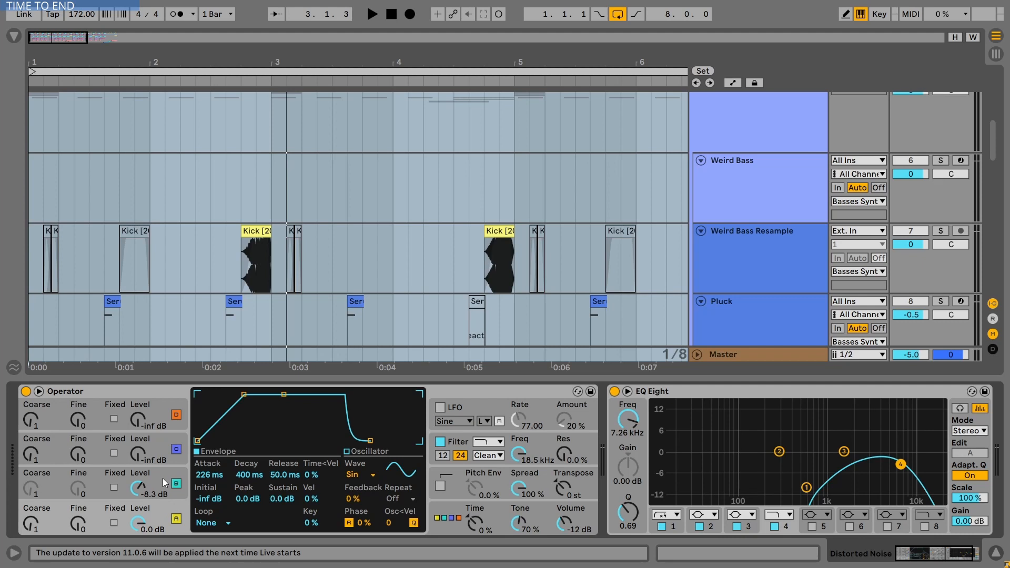
{"action": "left_click", "coordinate": [163, 478]}
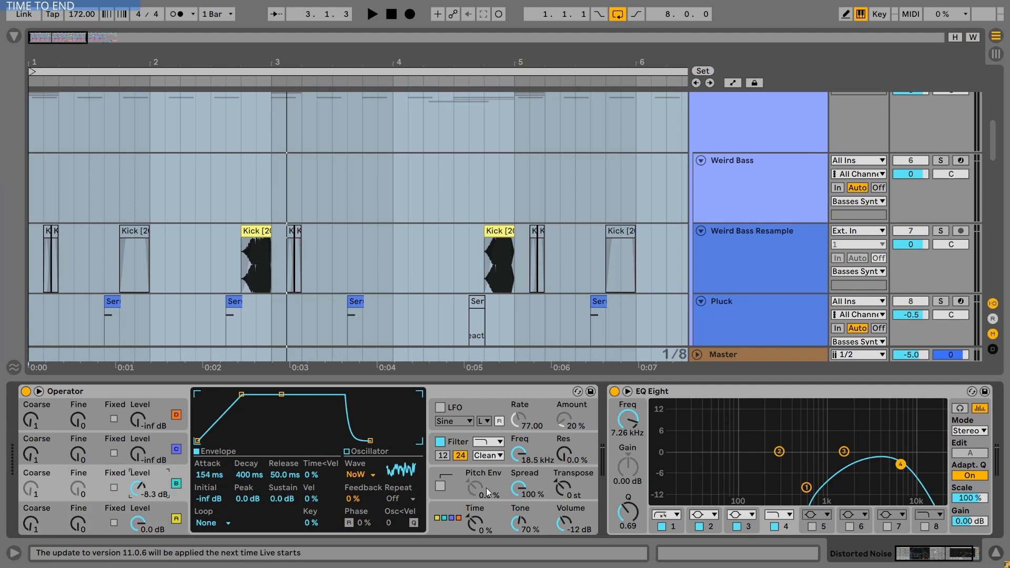
{"action": "left_click", "coordinate": [544, 438]}
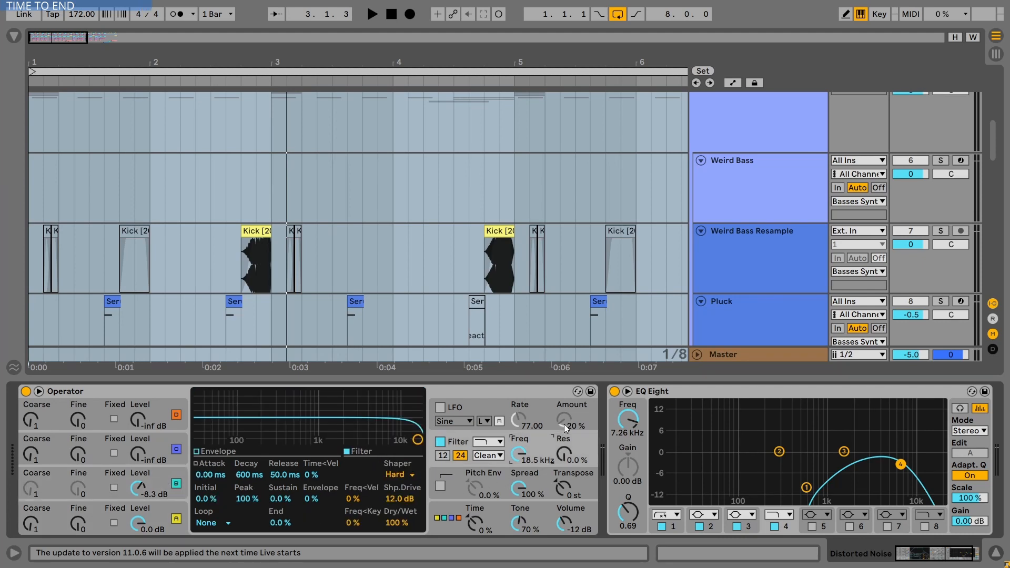
{"action": "left_click", "coordinate": [765, 393]}
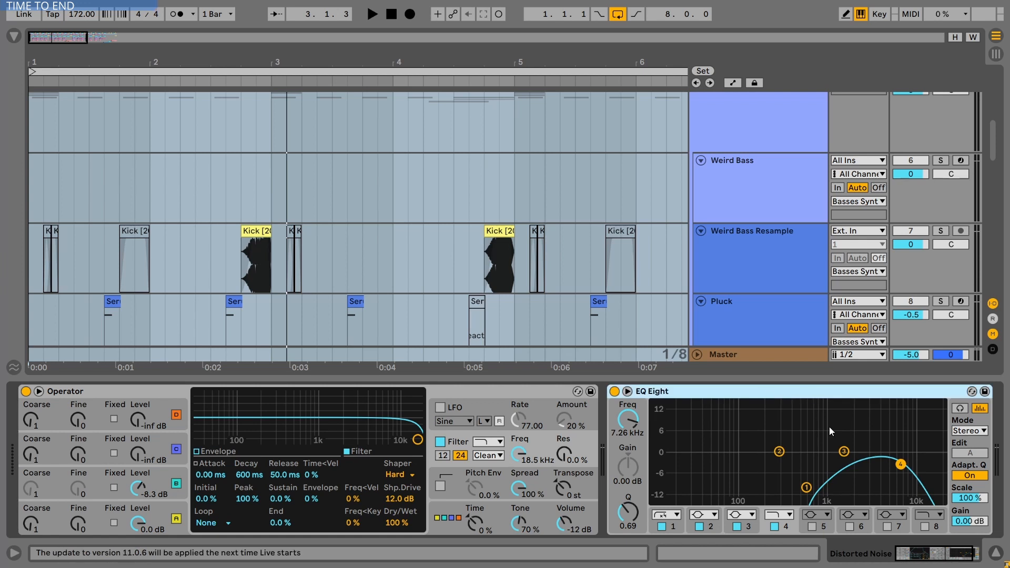
{"action": "left_click_drag", "start_coordinate": [932, 554], "coordinate": [938, 554]}
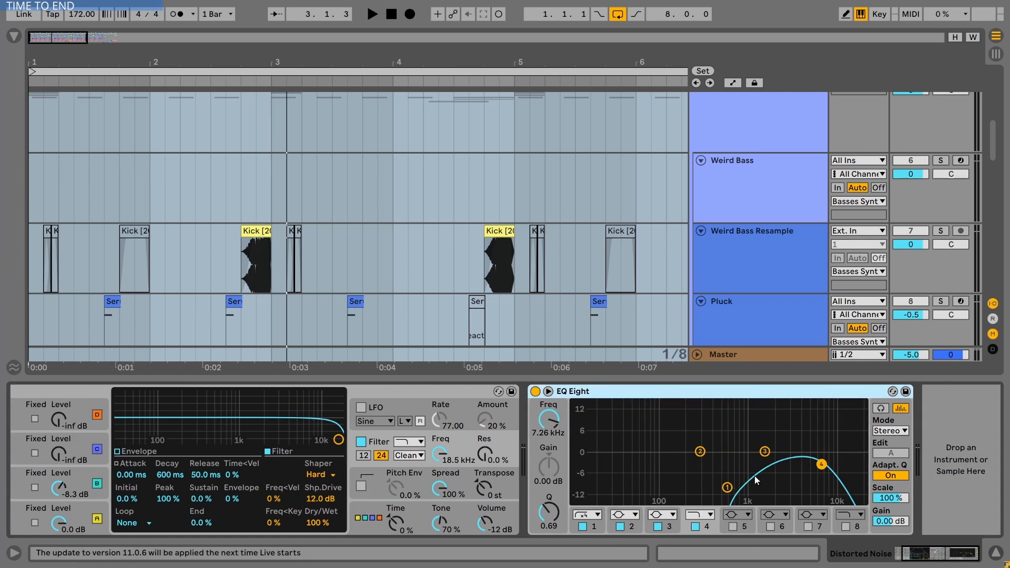
- Inspect the Instrument Rack track's devices and select its first clip
{"action": "scroll", "coordinate": [768, 299], "scroll_direction": "down", "scroll_amount": 10}
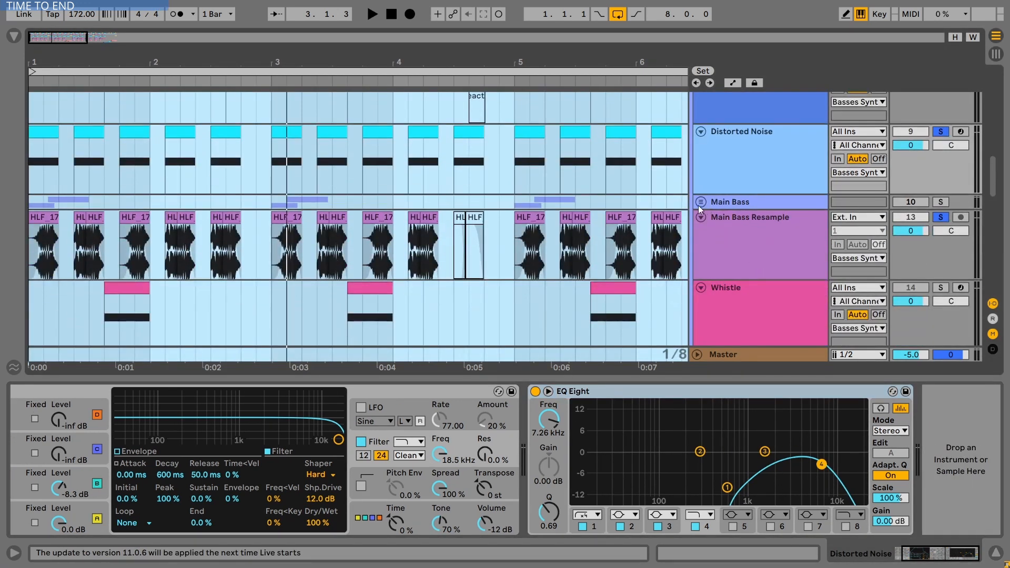
{"action": "scroll", "coordinate": [747, 232], "scroll_direction": "down", "scroll_amount": 3}
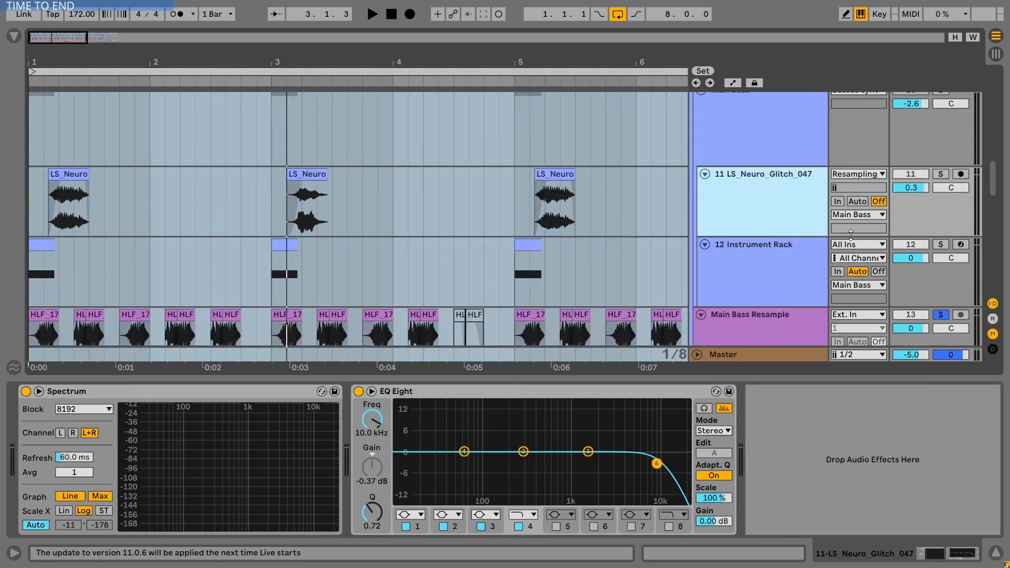
{"action": "left_click", "coordinate": [412, 235]}
{"action": "left_click", "coordinate": [411, 393]}
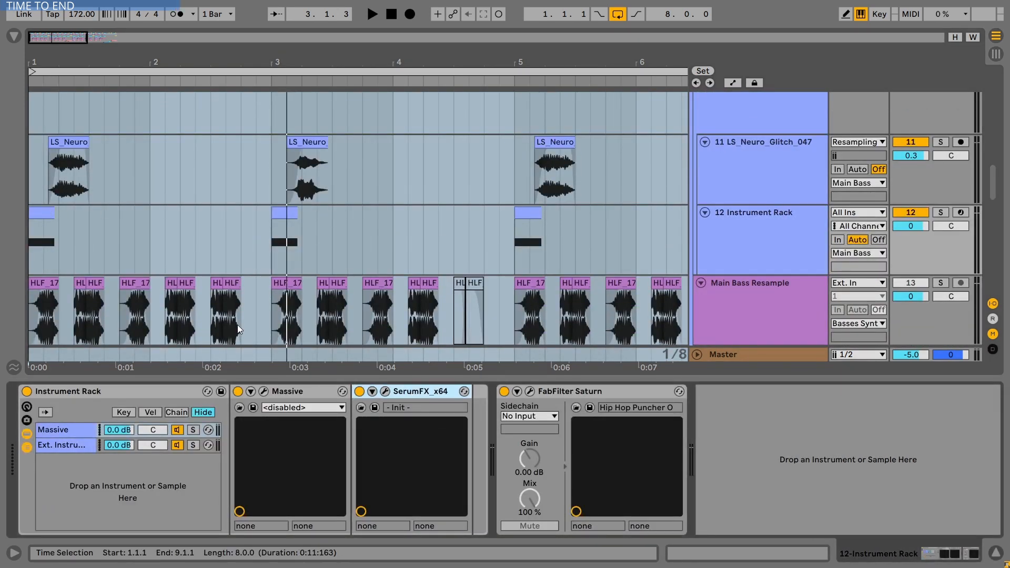
{"action": "left_click", "coordinate": [42, 212]}
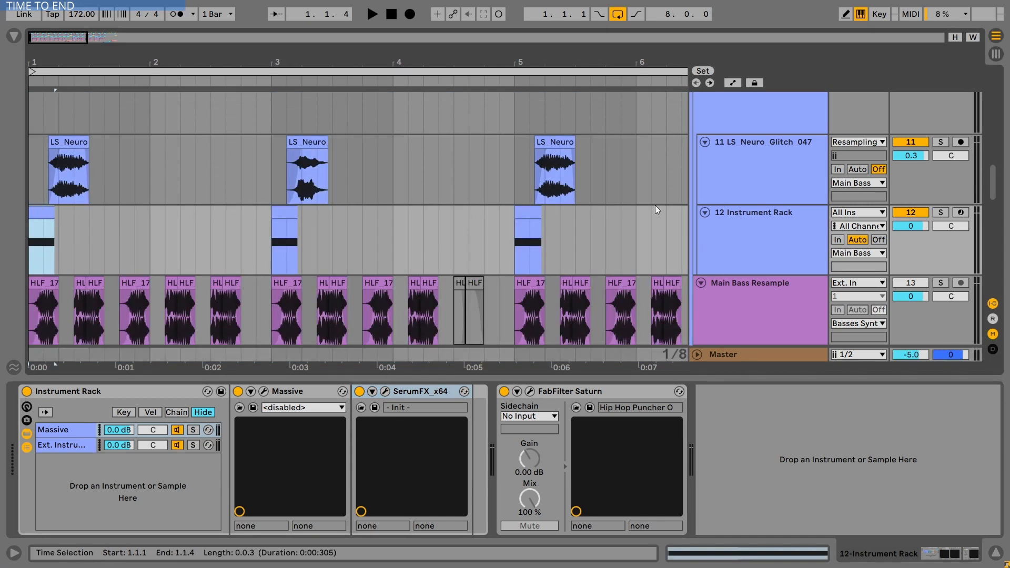
- Deactivate the LS_Neuro_Glitch_047 track, audition the arrangement, and reactivate the track
{"action": "left_click", "coordinate": [897, 143]}
{"action": "key", "text": "space"}
{"action": "key", "text": "space"}
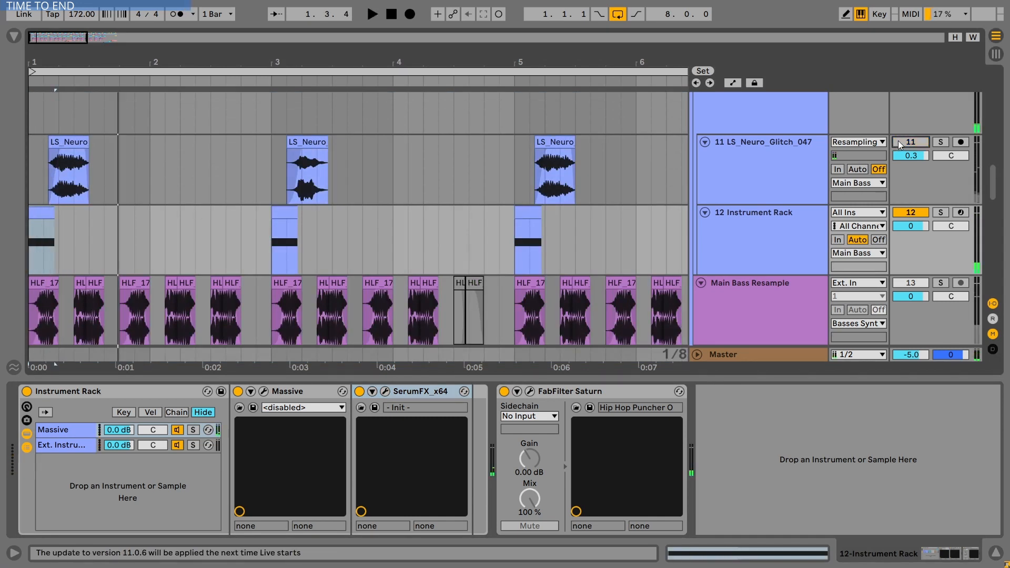
{"action": "left_click", "coordinate": [898, 141]}
- Solo the LS_Neuro_Glitch_047 track and play from its first clip
{"action": "left_click", "coordinate": [77, 143]}
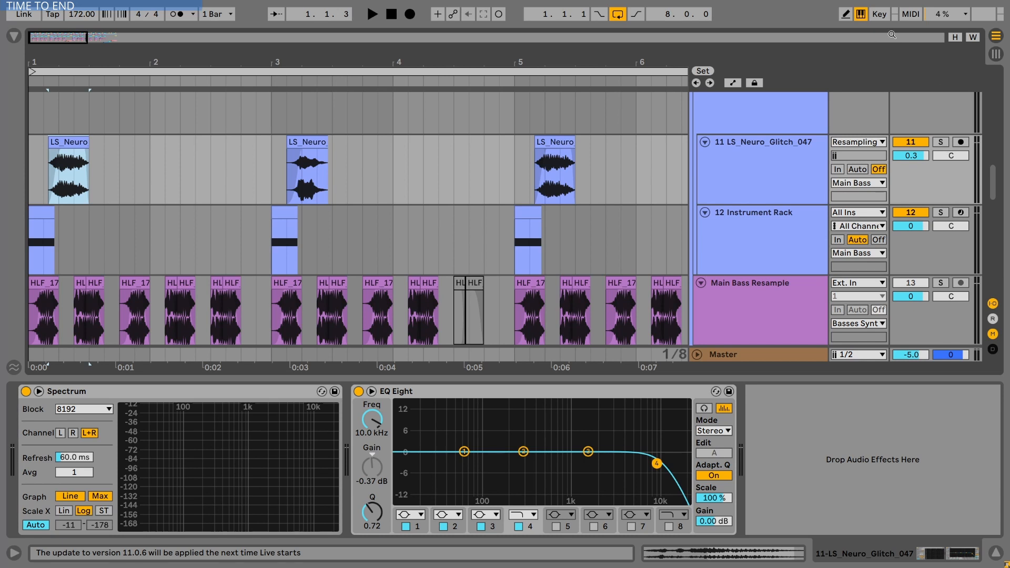
{"action": "left_click", "coordinate": [941, 142]}
{"action": "left_click", "coordinate": [79, 142]}
{"action": "key", "text": "space"}
- Solo the Main Bass group and play back from the LS_Neuro clip at bar 3
{"action": "scroll", "coordinate": [96, 140], "scroll_direction": "up", "scroll_amount": 1}
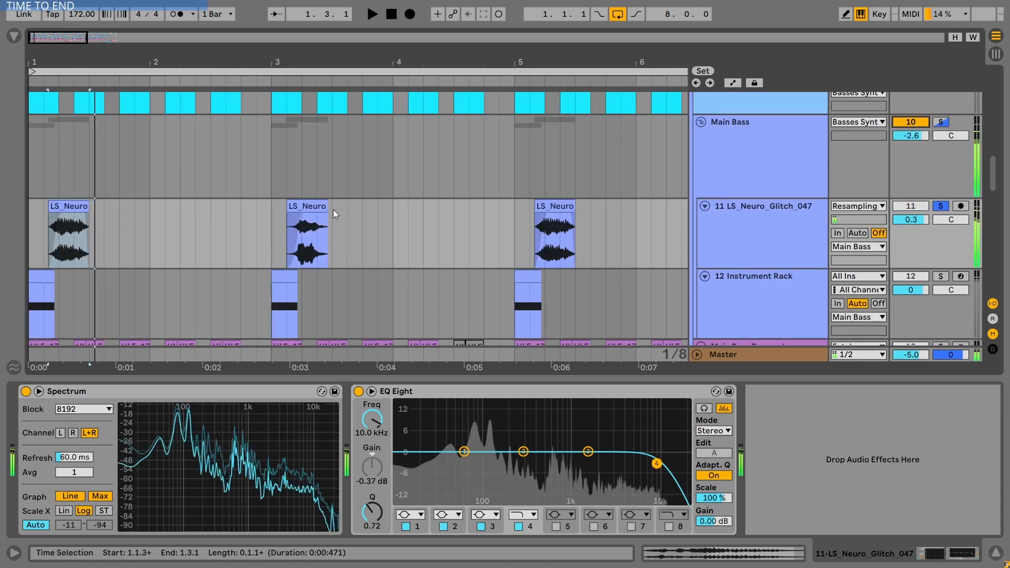
{"action": "key", "text": "space"}
{"action": "left_click", "coordinate": [317, 207]}
{"action": "key", "text": "space"}
{"action": "left_click", "coordinate": [941, 122]}
{"action": "key", "text": "space"}
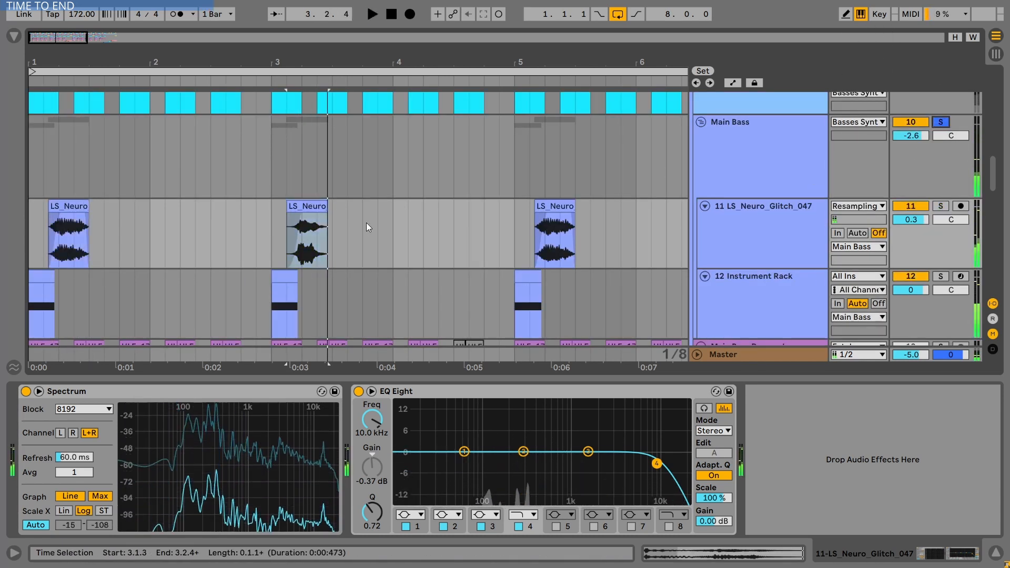
- Select the Main Bass Resample track, solo it, and select its first clip
{"action": "key", "text": "space"}
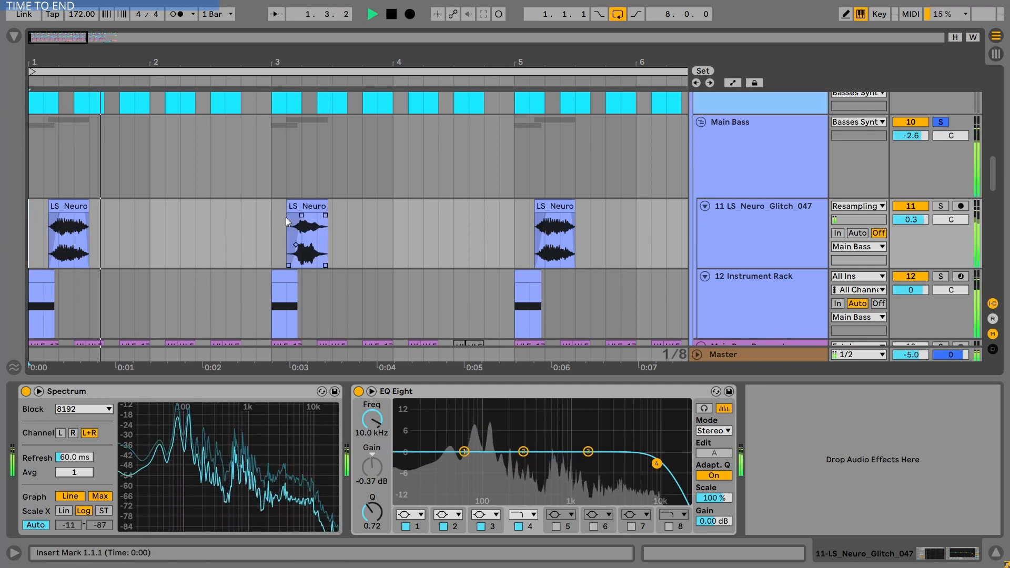
{"action": "left_click", "coordinate": [271, 213]}
{"action": "key", "text": "space"}
{"action": "scroll", "coordinate": [738, 212], "scroll_direction": "down", "scroll_amount": 3}
{"action": "left_click", "coordinate": [738, 213]}
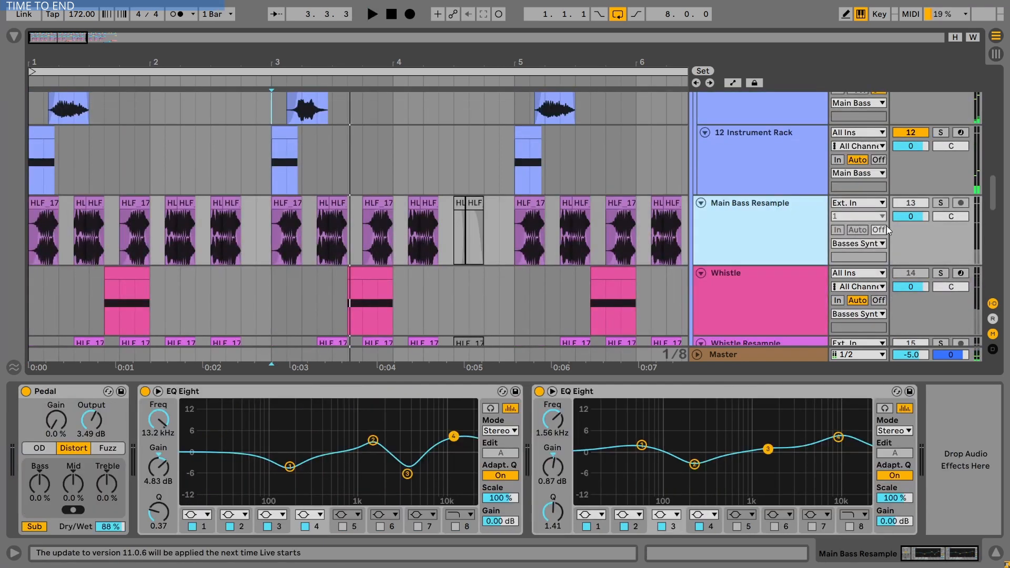
{"action": "left_click", "coordinate": [941, 202]}
{"action": "left_click", "coordinate": [43, 232]}
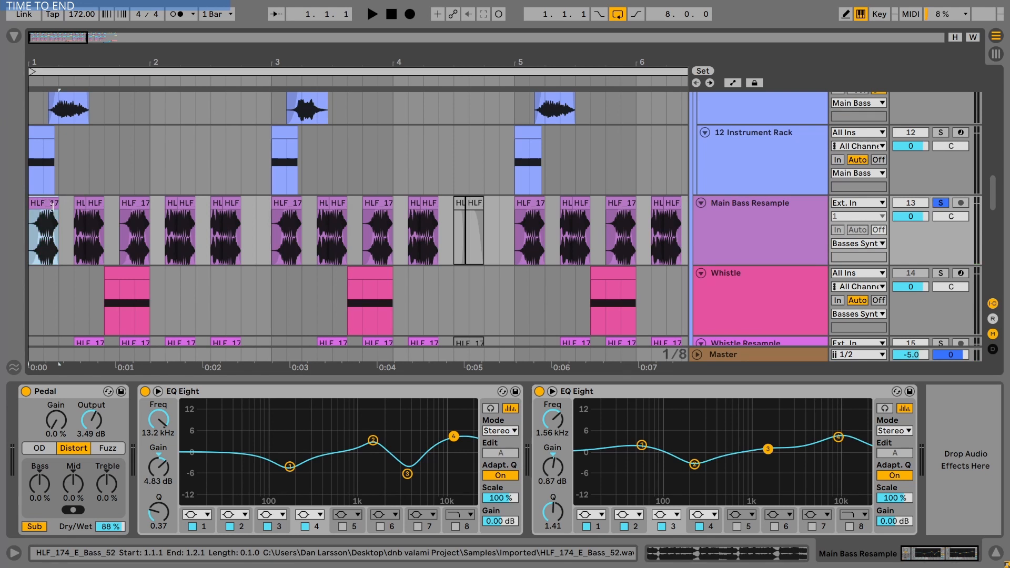
- Audition the soloed Main Bass Resample track from the start
{"action": "key", "text": "space"}
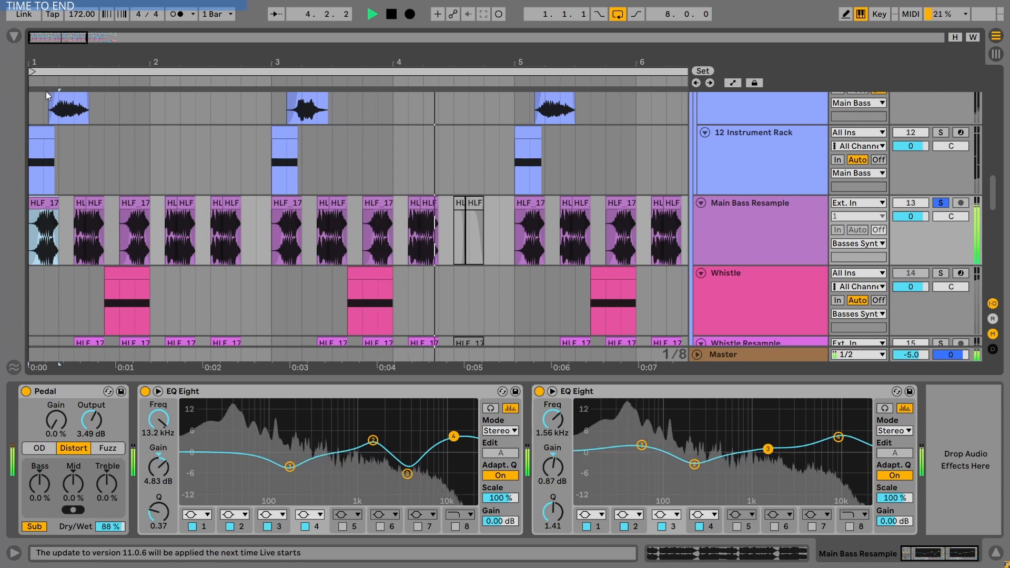
{"action": "key", "text": "space"}
{"action": "scroll", "coordinate": [343, 232], "scroll_direction": "down", "scroll_amount": 3}
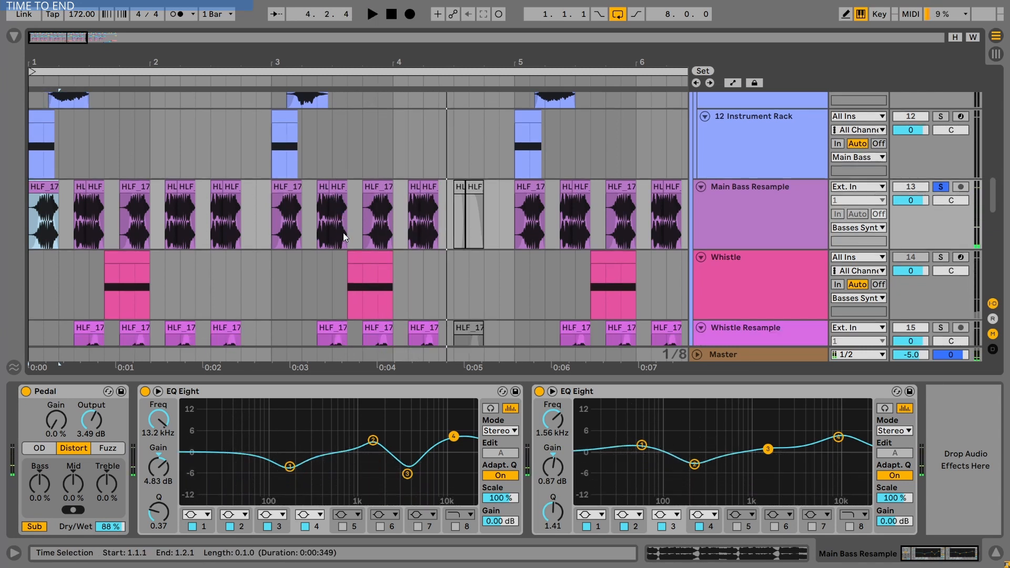
{"action": "scroll", "coordinate": [343, 232], "scroll_direction": "down", "scroll_amount": 2}
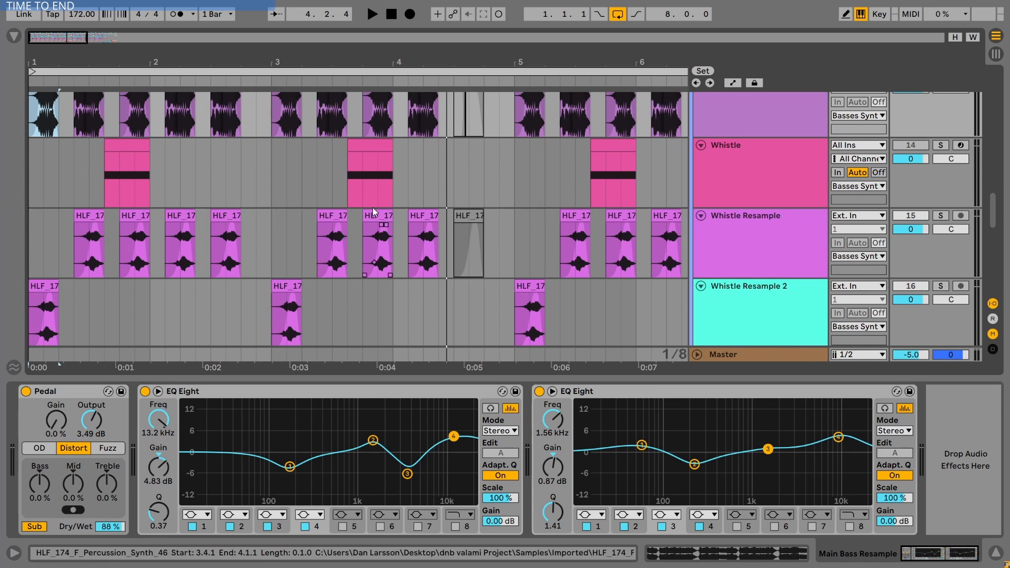
{"action": "scroll", "coordinate": [787, 216], "scroll_direction": "down", "scroll_amount": 8}
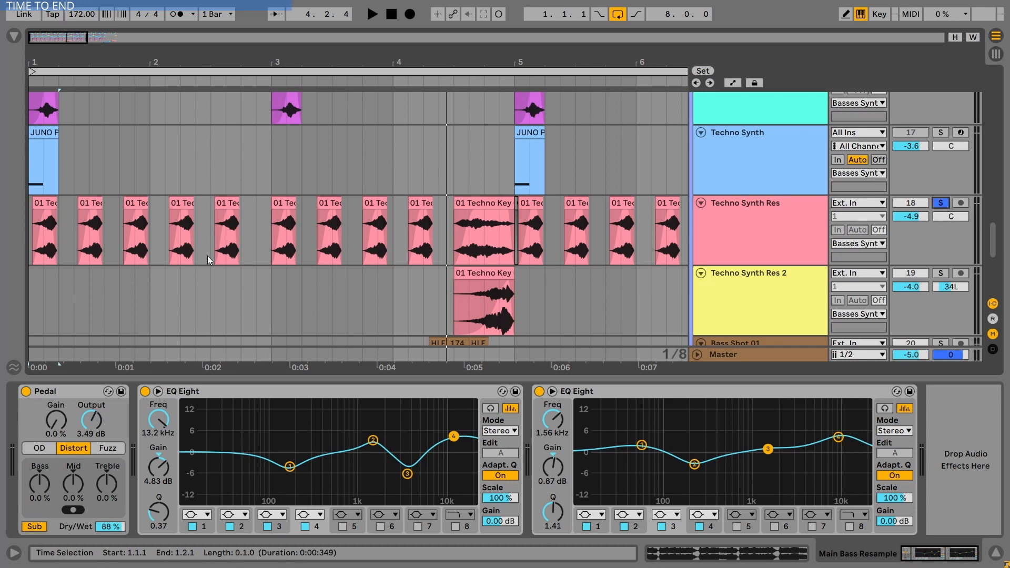
- Select the first clip on the Techno Synth Res track and play it back
{"action": "left_click", "coordinate": [49, 211]}
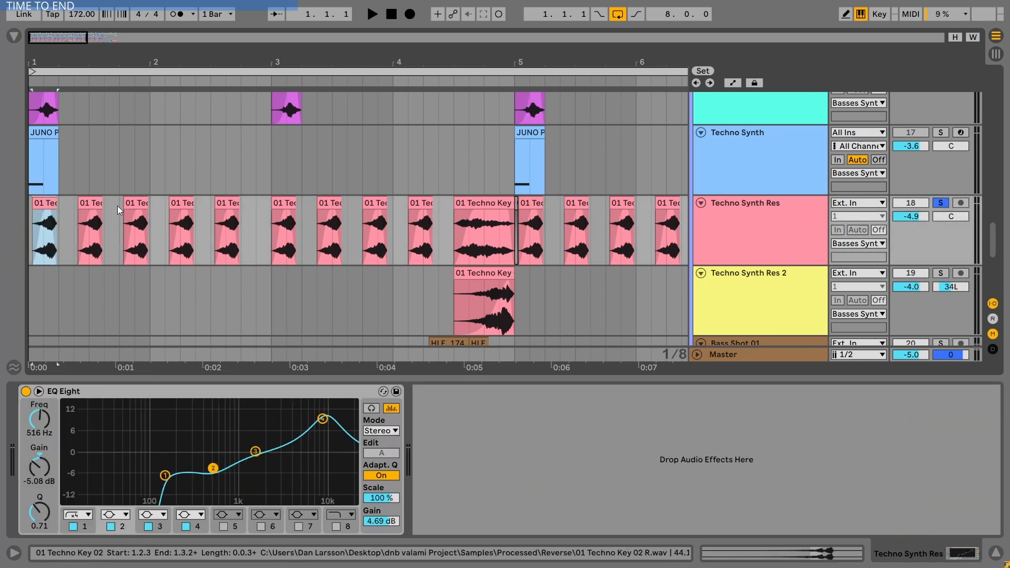
{"action": "key", "text": "space"}
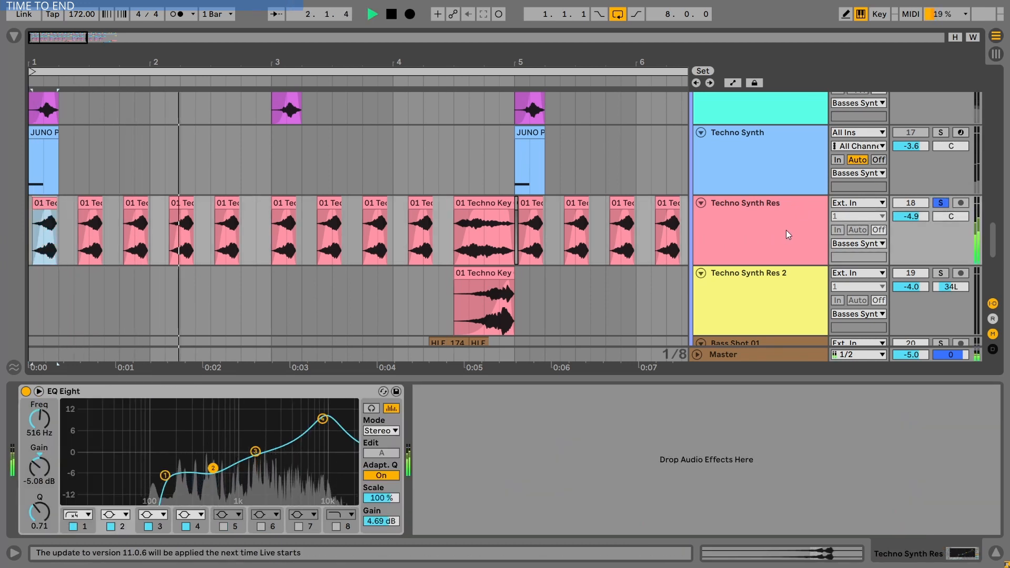
{"action": "key", "text": "space"}
- Inspect the Techno Synth track's device chain, including ANA2, Gate, FabFilter Saturn and Techno Echo
{"action": "left_click", "coordinate": [792, 171]}
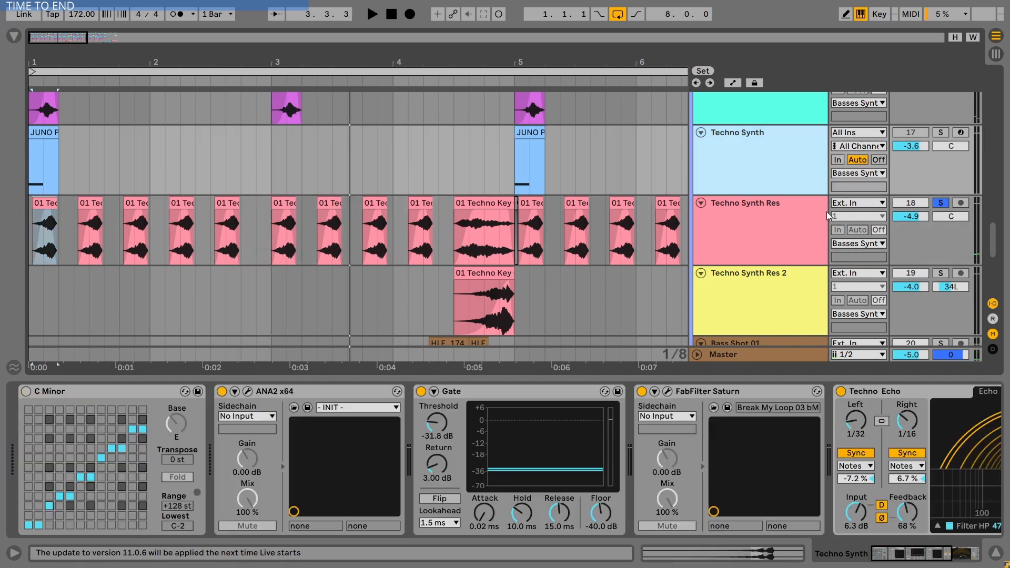
{"action": "left_click", "coordinate": [306, 392]}
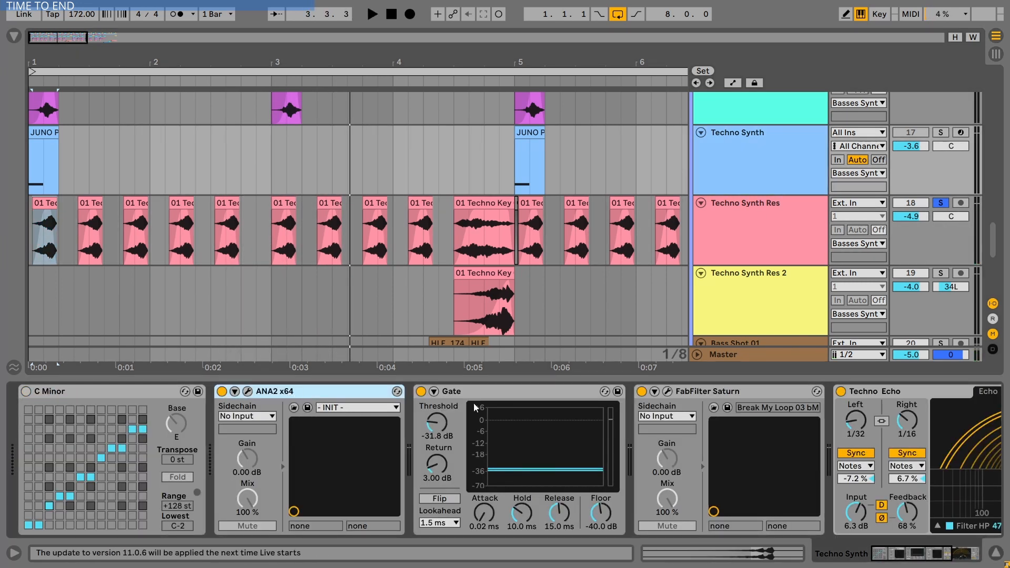
{"action": "left_click", "coordinate": [748, 392]}
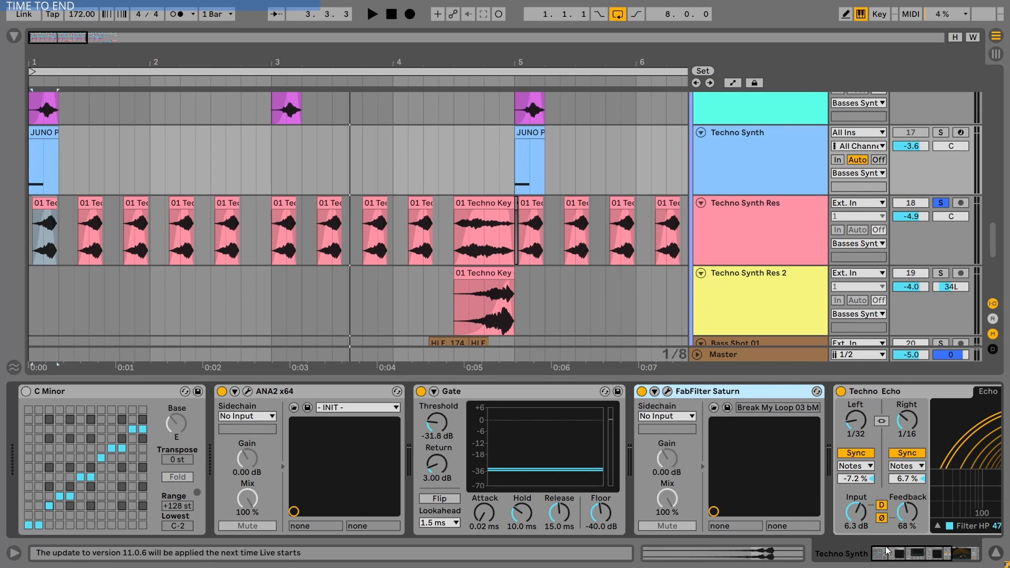
{"action": "left_click", "coordinate": [905, 555]}
{"action": "left_click_drag", "start_coordinate": [920, 561], "coordinate": [842, 548]}
- Play the arrangement and set the insert mark at bar 4.2.2 on the Techno Synth Res track
{"action": "scroll", "coordinate": [763, 309], "scroll_direction": "up", "scroll_amount": 3}
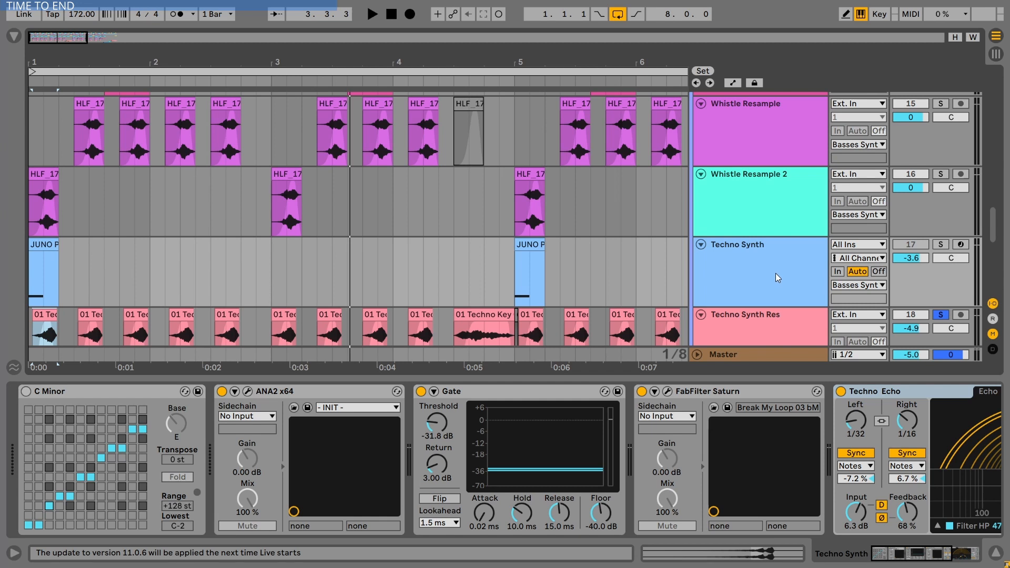
{"action": "scroll", "coordinate": [790, 268], "scroll_direction": "up", "scroll_amount": 2}
{"action": "scroll", "coordinate": [807, 263], "scroll_direction": "up", "scroll_amount": 3}
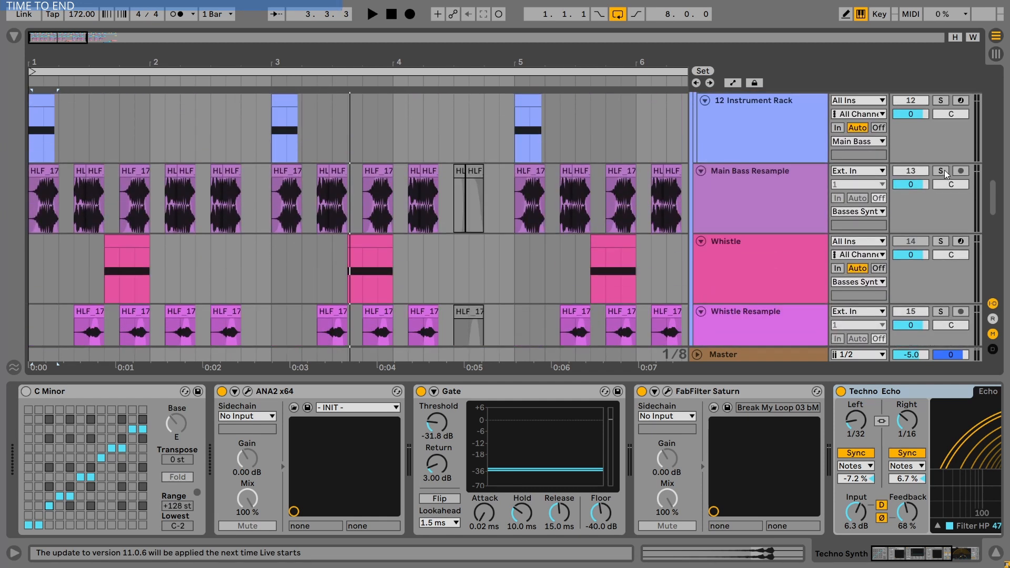
{"action": "key", "text": "space"}
{"action": "scroll", "coordinate": [803, 223], "scroll_direction": "down", "scroll_amount": 5}
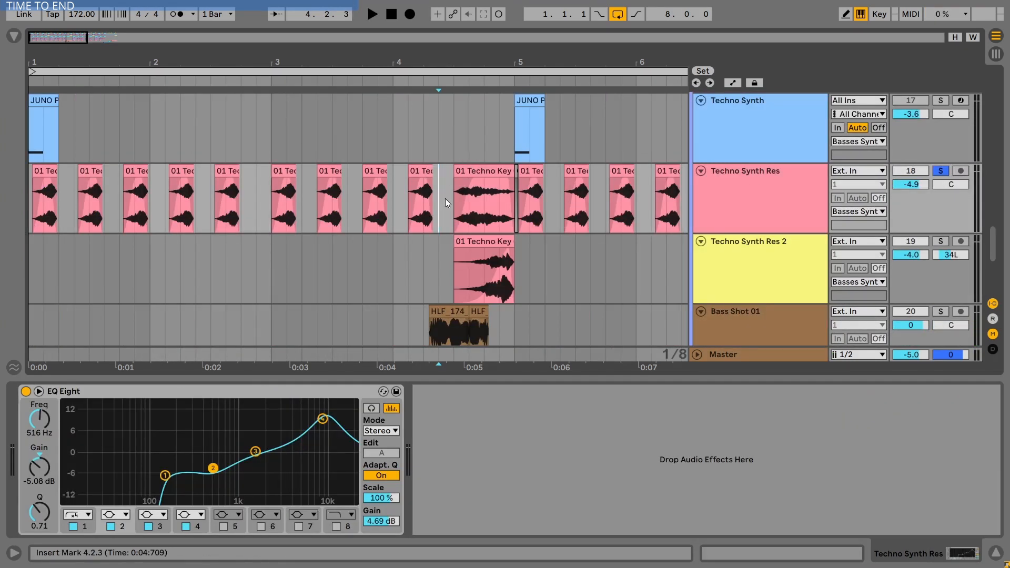
{"action": "left_click", "coordinate": [434, 188]}
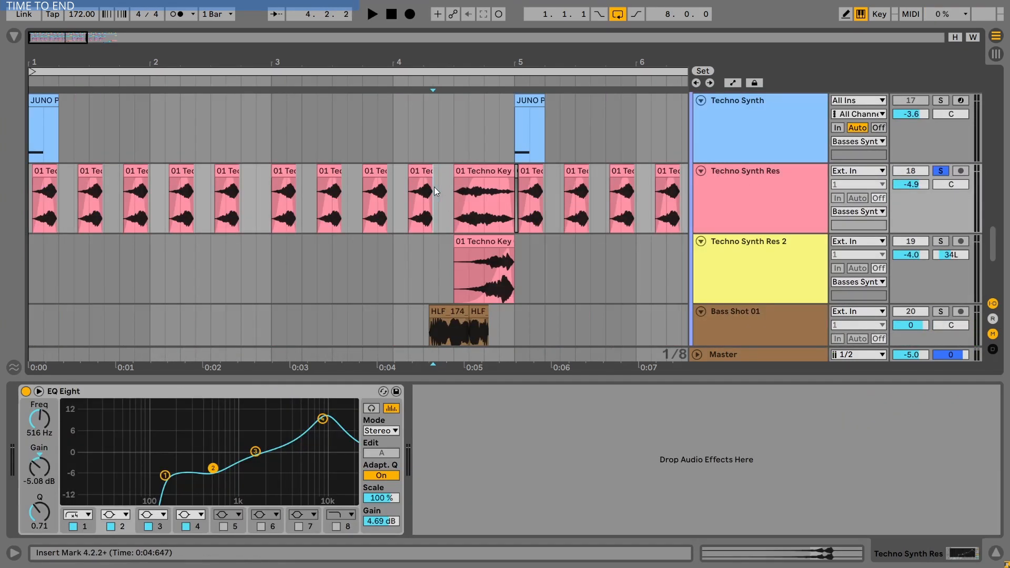
- Audition the arrangement from bar 4.2.2, then select the 01 Techno Key 02 clip at bar 4.3 and open its clip details
{"action": "key", "text": "space"}
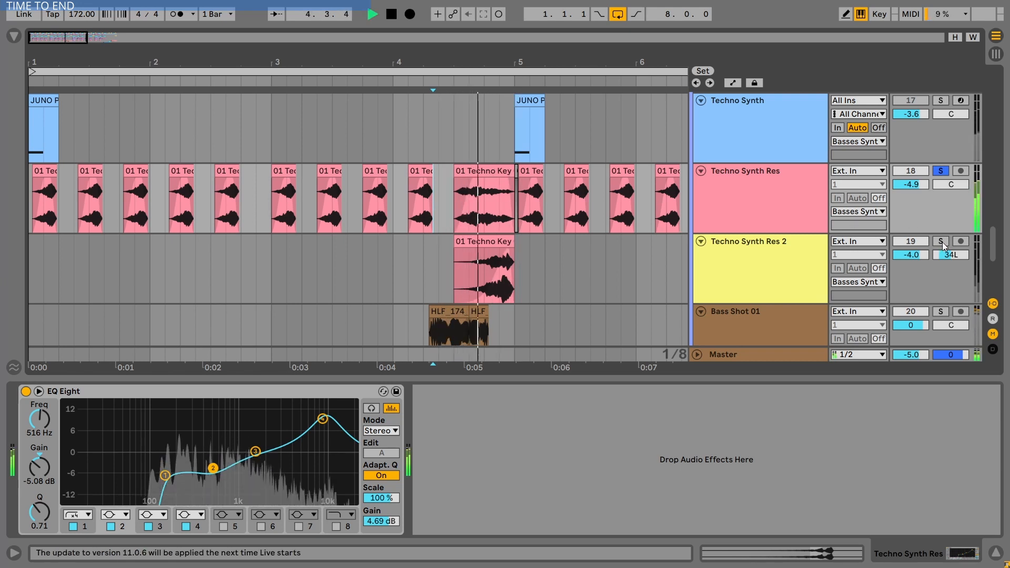
{"action": "key", "text": "space"}
{"action": "left_click", "coordinate": [480, 167]}
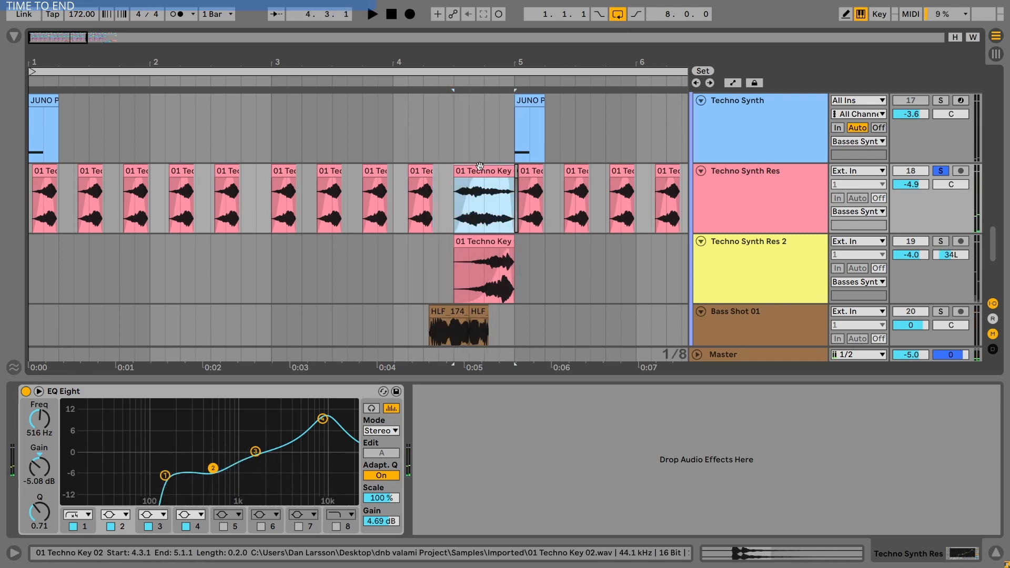
{"action": "key", "text": "shift+Tab"}
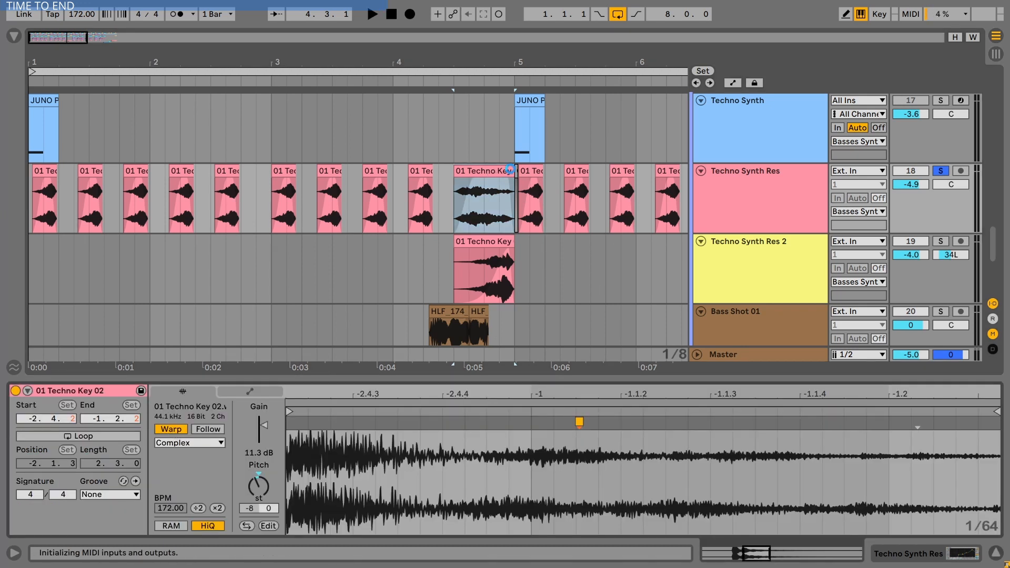
- Try lengthening the 01 Techno Key 02 clip's end to about bar 5.4.3, then undo the change
{"action": "left_click_drag", "start_coordinate": [514, 169], "coordinate": [626, 173]}
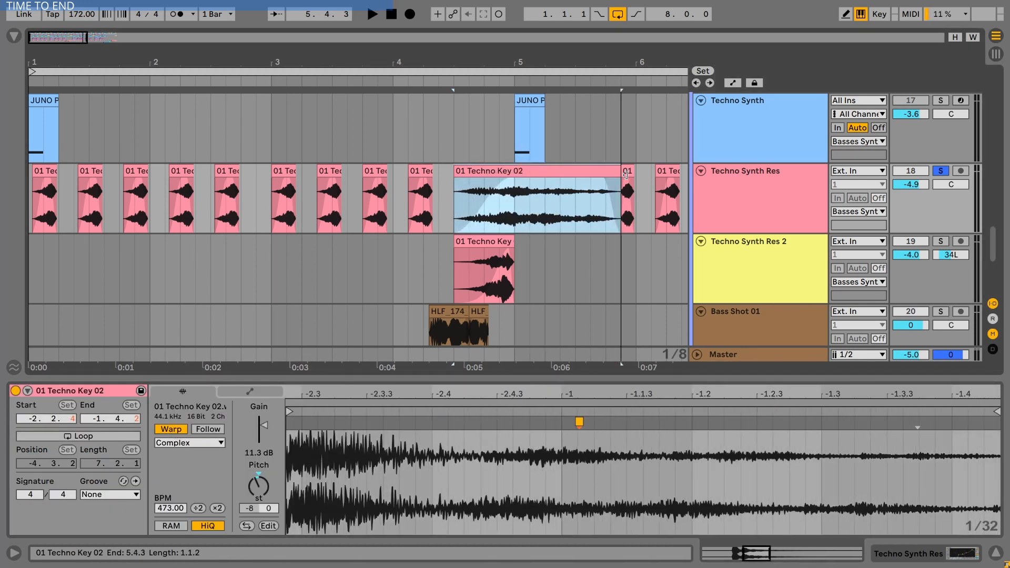
{"action": "key", "text": "ctrl+z"}
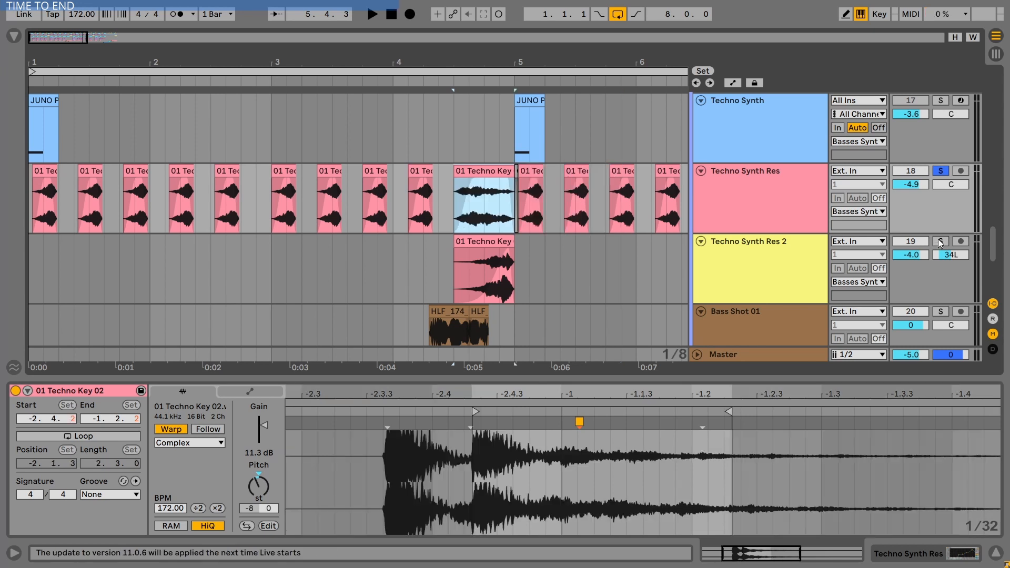
- Solo the Techno Synth Res 2 track, select its 01 Techno Key clip and play it back
{"action": "left_click", "coordinate": [941, 242]}
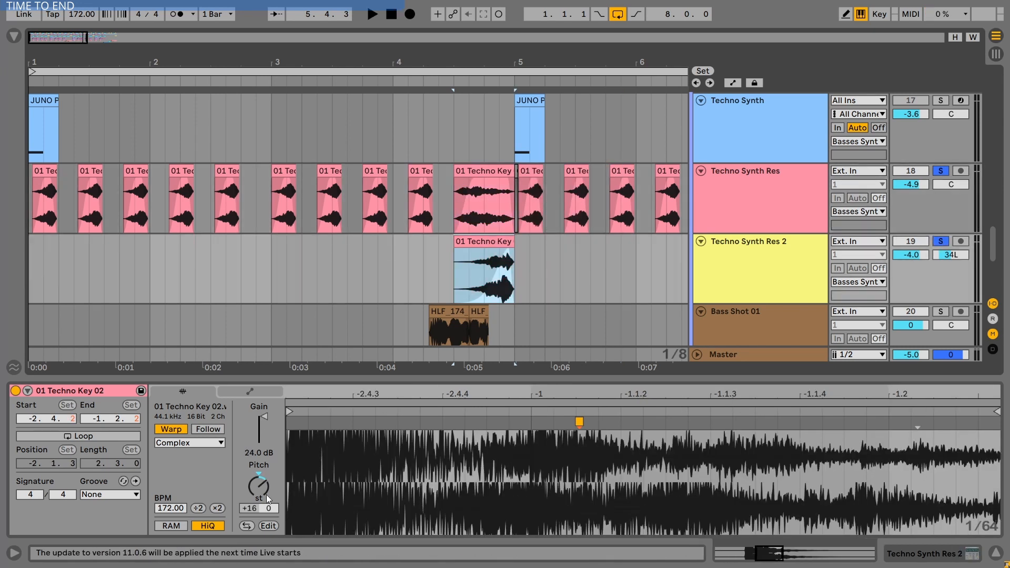
{"action": "left_click", "coordinate": [260, 492]}
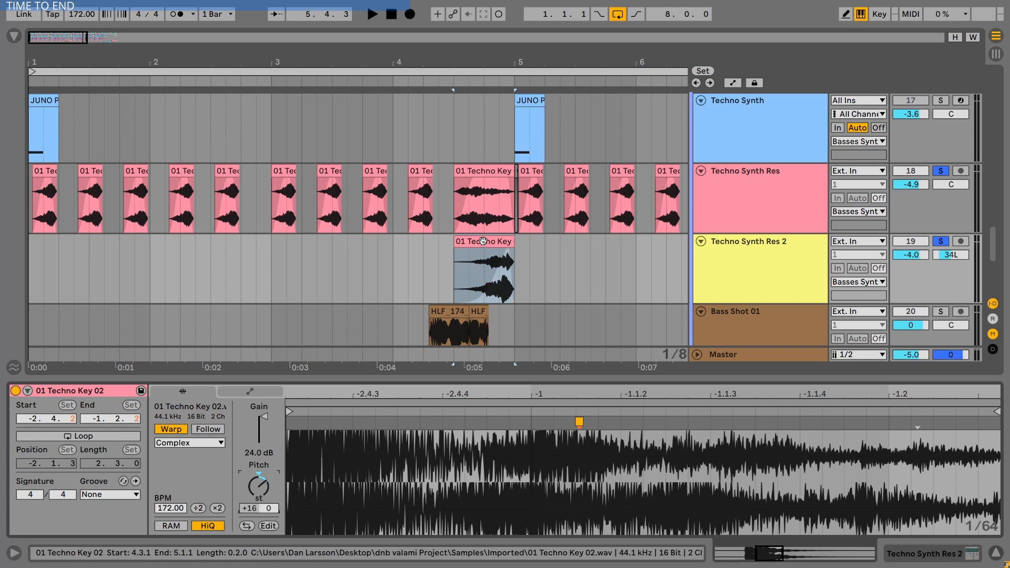
{"action": "left_click", "coordinate": [488, 261]}
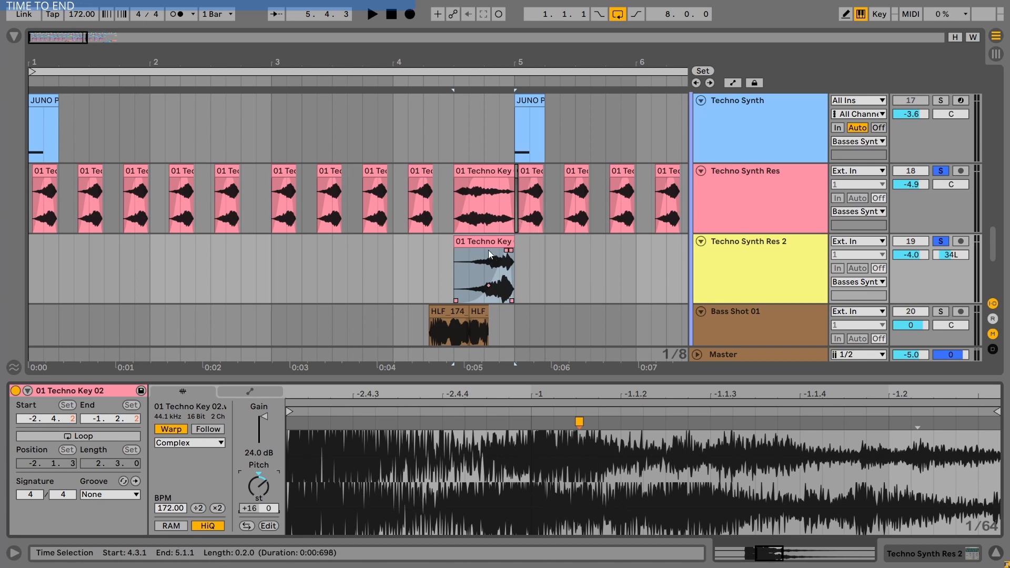
{"action": "key", "text": "space"}
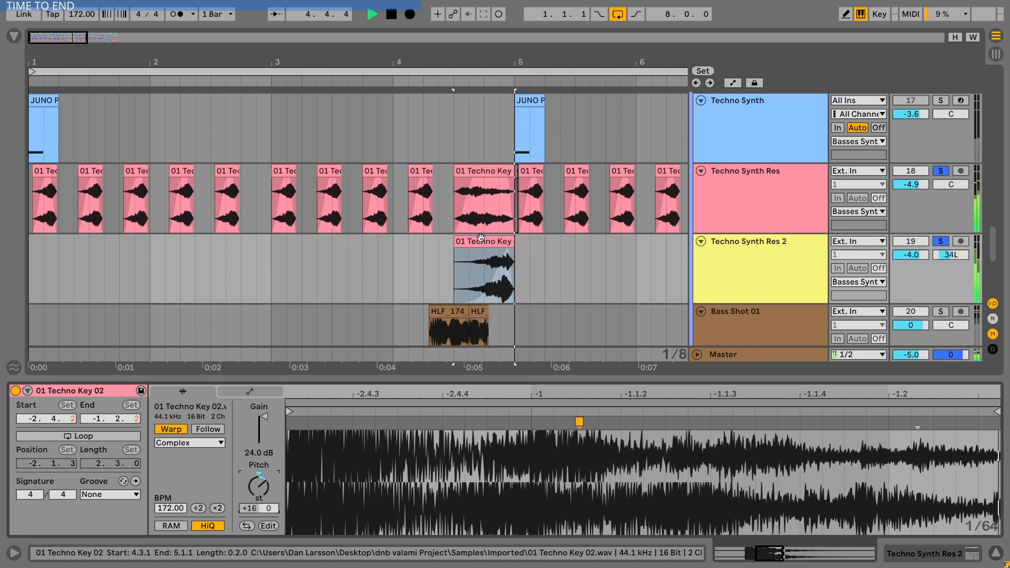
{"action": "left_click_drag", "start_coordinate": [508, 56], "coordinate": [508, 31]}
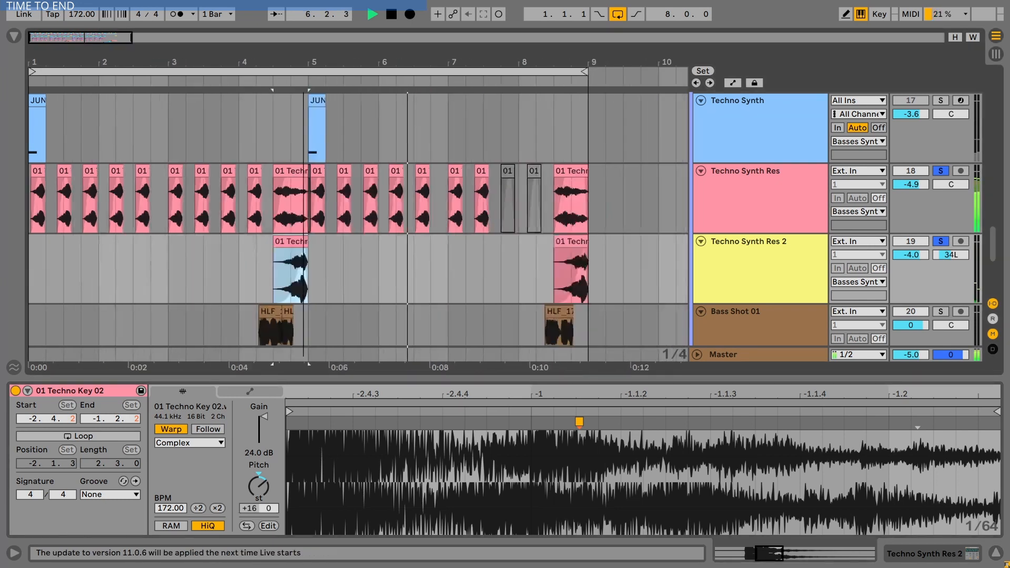
{"action": "left_click_drag", "start_coordinate": [304, 55], "coordinate": [223, 54]}
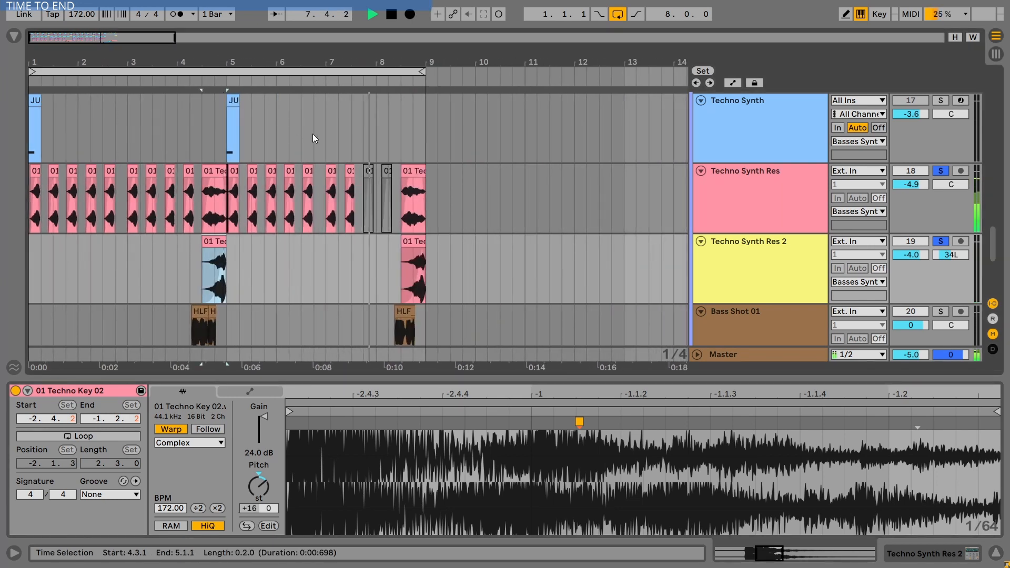
{"action": "key", "text": "space"}
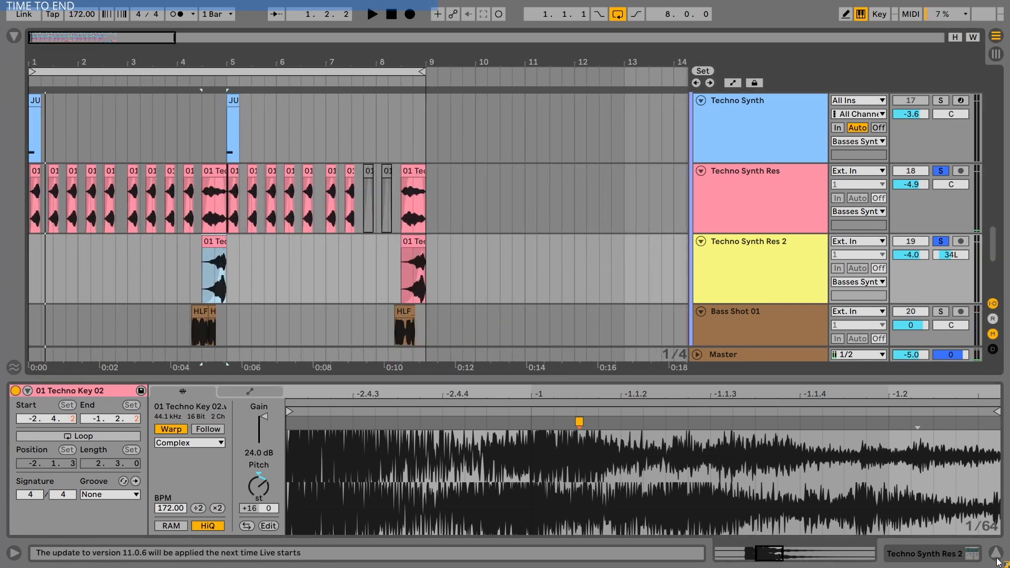
- Hide the detail view, solo the Whistle Resample track and play it from the start of the arrangement
{"action": "left_click", "coordinate": [997, 559]}
{"action": "scroll", "coordinate": [735, 237], "scroll_direction": "up", "scroll_amount": 5}
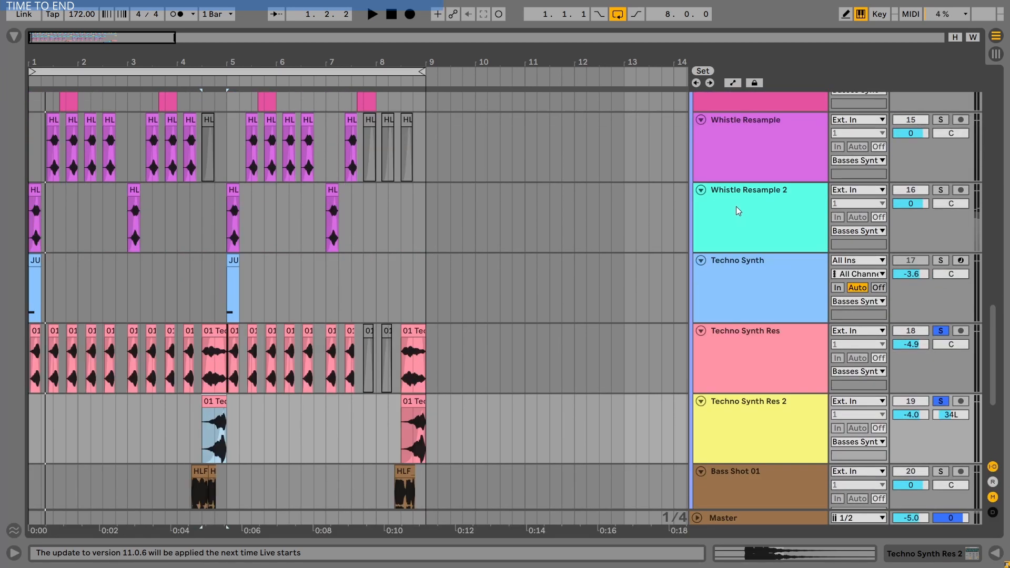
{"action": "scroll", "coordinate": [738, 197], "scroll_direction": "up", "scroll_amount": 1}
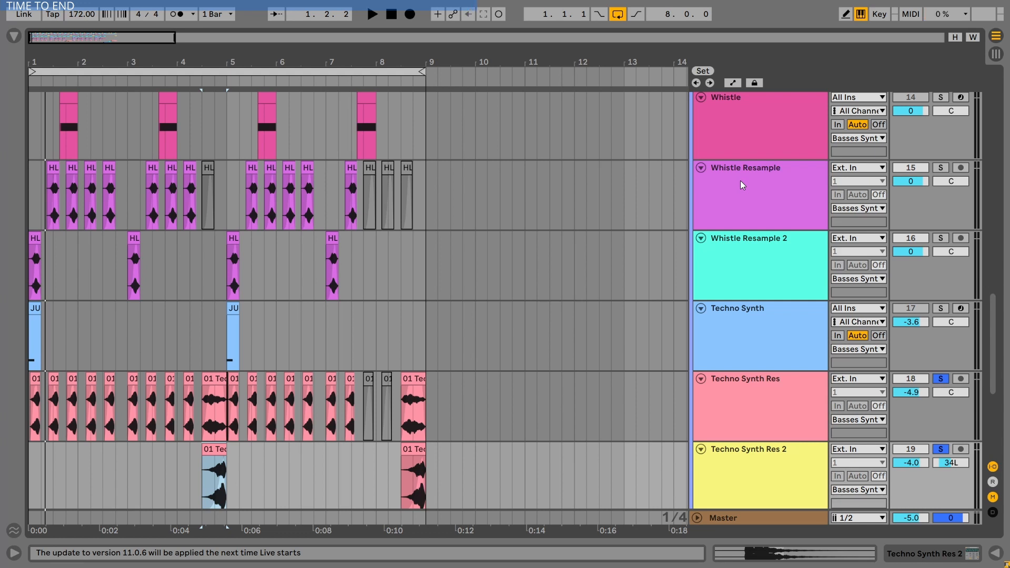
{"action": "left_click", "coordinate": [796, 182]}
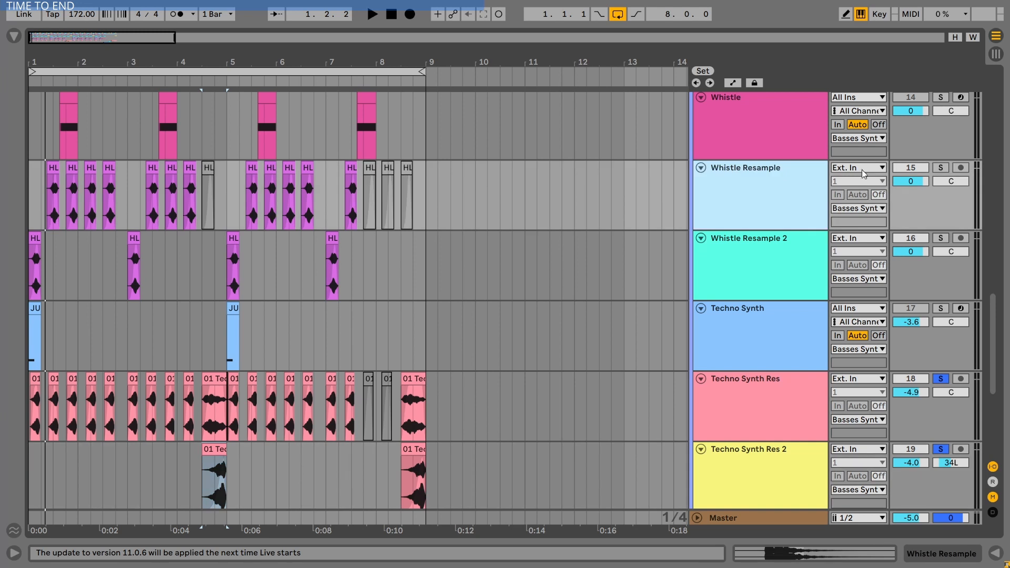
{"action": "left_click", "coordinate": [940, 170]}
{"action": "left_click", "coordinate": [34, 172]}
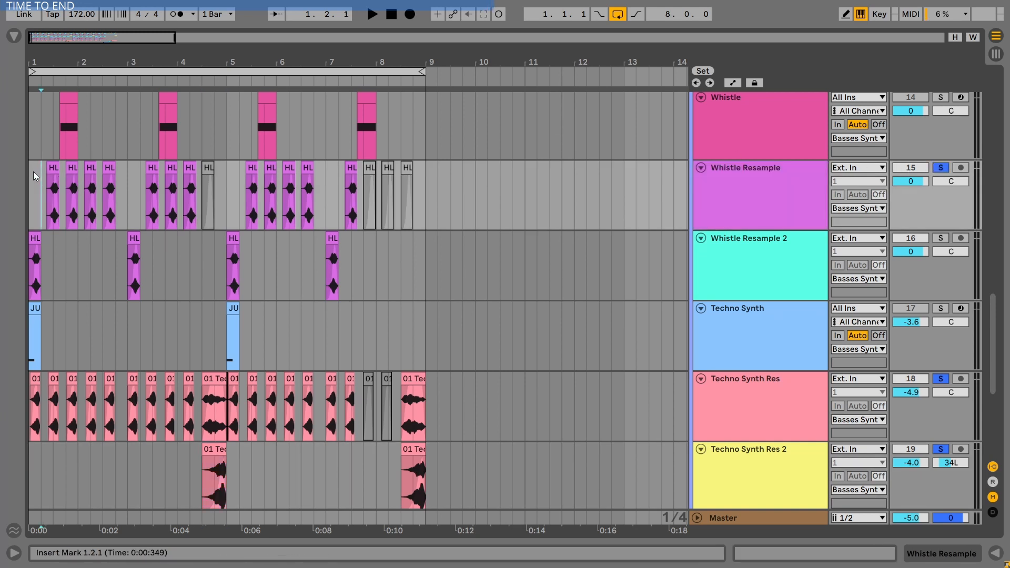
{"action": "key", "text": "space"}
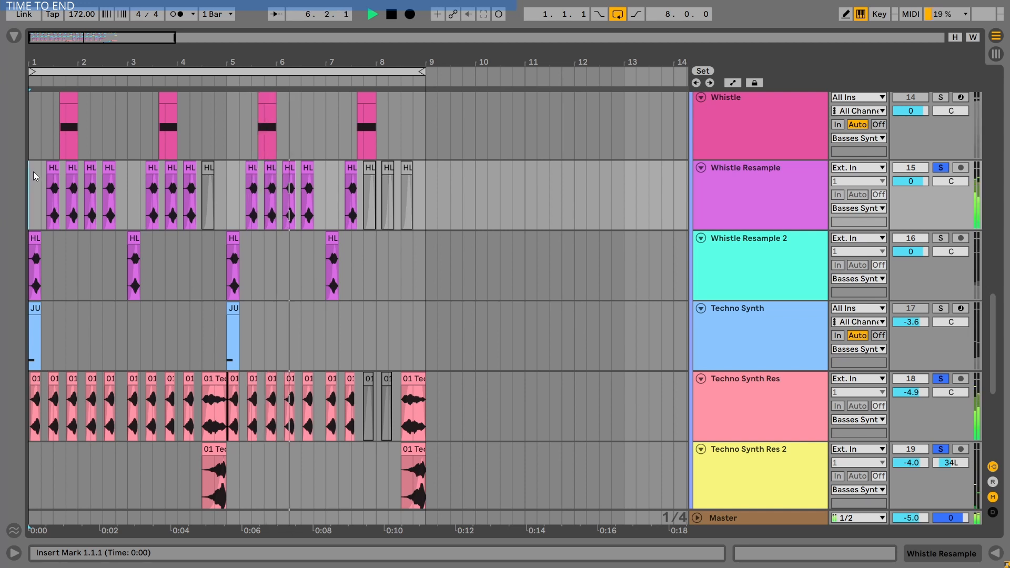
{"action": "key", "text": "space"}
- Solo the Whistle track, show its device chain, and play its first clip from bar 1.3.3
{"action": "scroll", "coordinate": [615, 266], "scroll_direction": "up", "scroll_amount": 3}
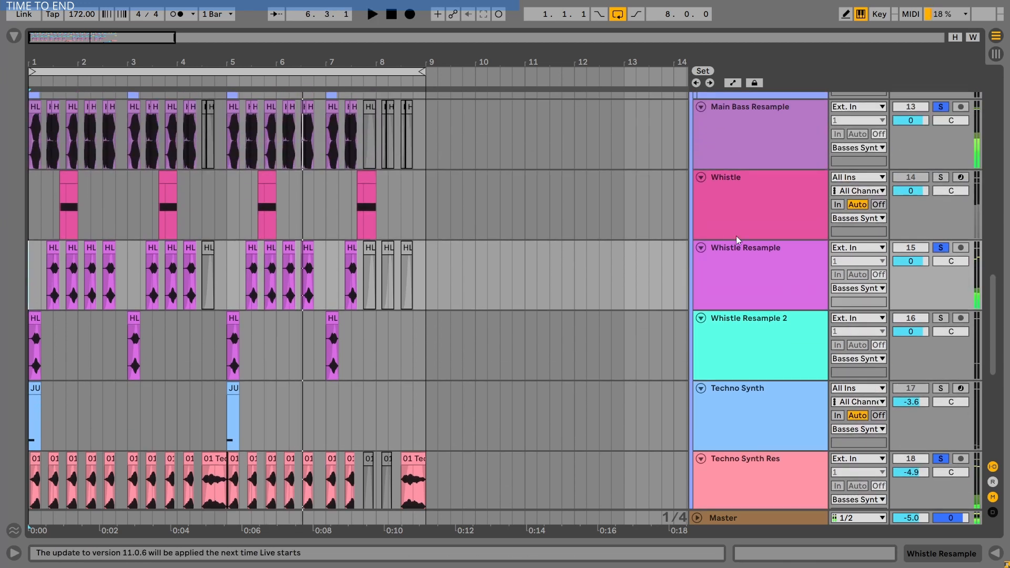
{"action": "double_click", "coordinate": [775, 185]}
{"action": "left_click", "coordinate": [942, 177]}
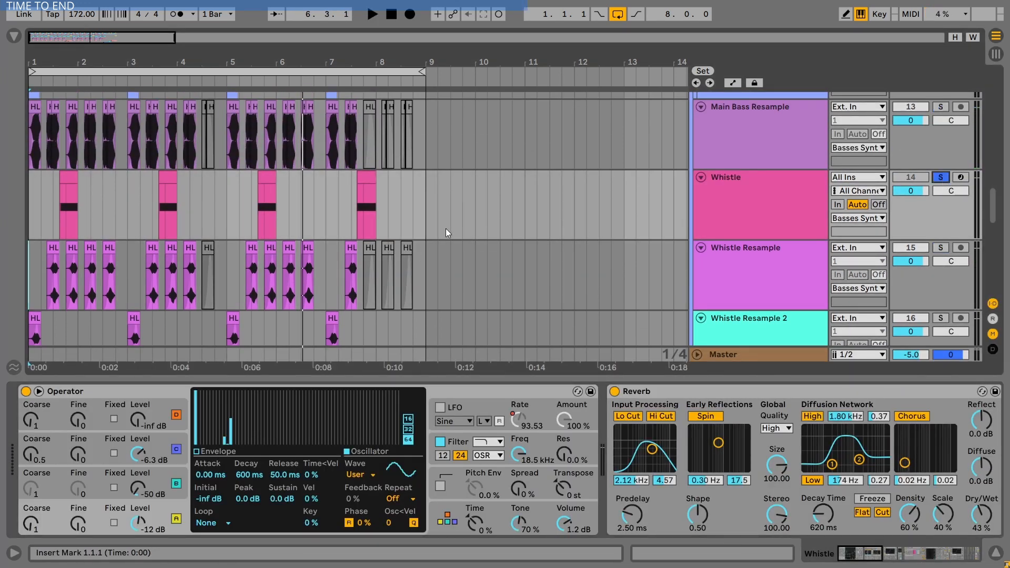
{"action": "left_click", "coordinate": [708, 237]}
{"action": "left_click", "coordinate": [69, 173]}
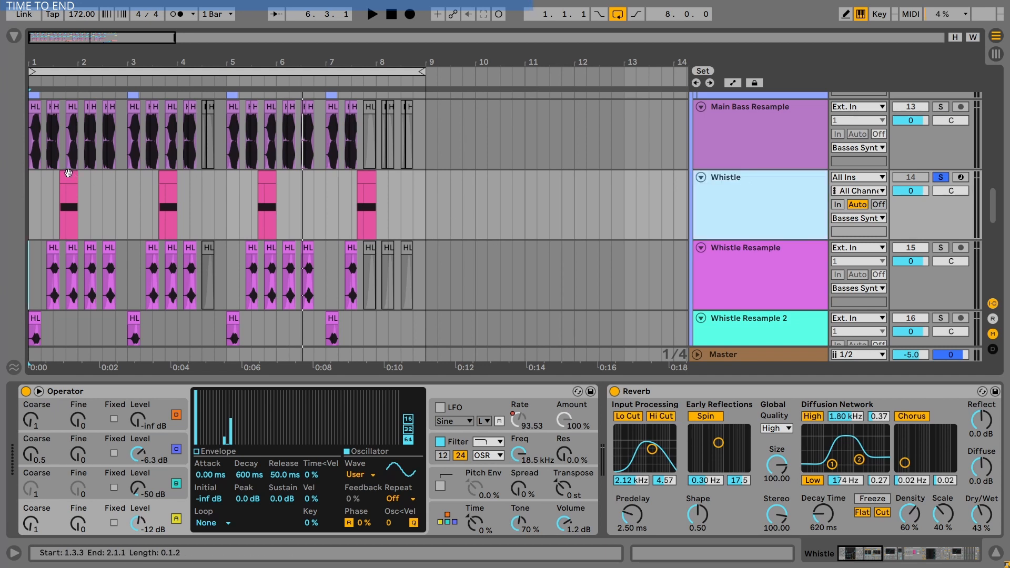
{"action": "key", "text": "space"}
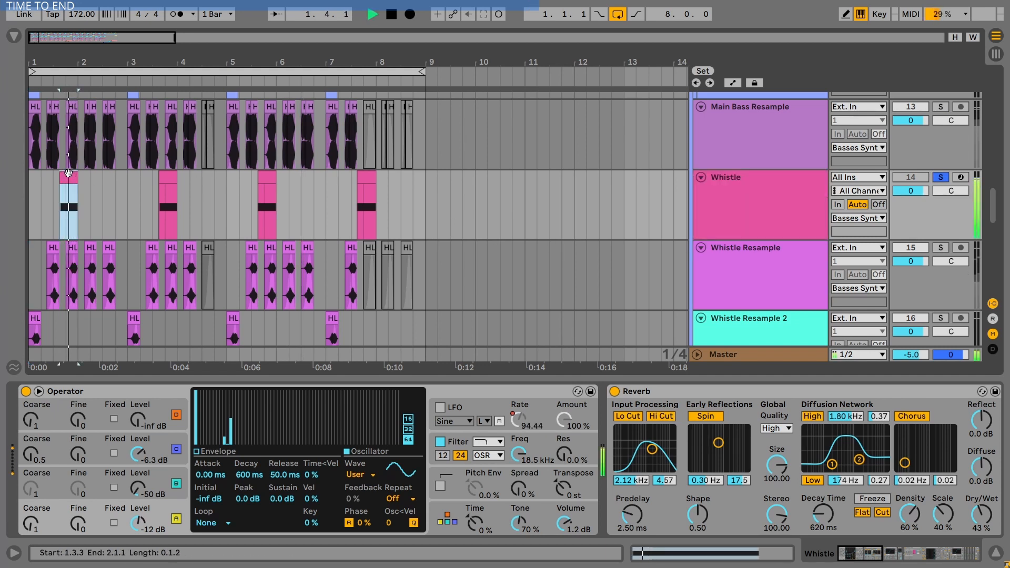
{"action": "key", "text": "space"}
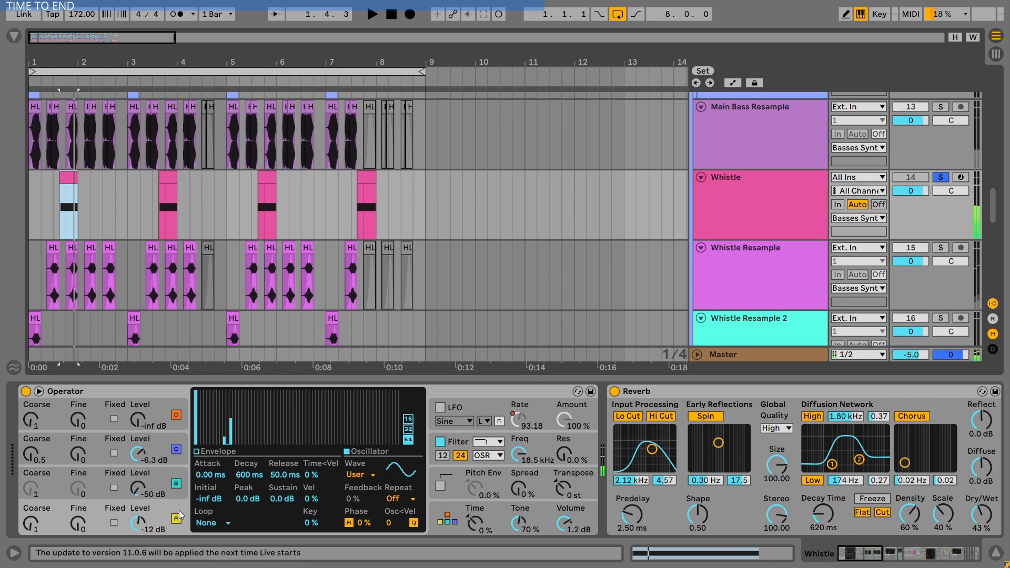
- Inspect the Whistle track's device chain: Operator oscillators and filter, Reverb, Saturator, Overdrive and the Three Bands Split MBC rack
{"action": "left_click", "coordinate": [159, 474]}
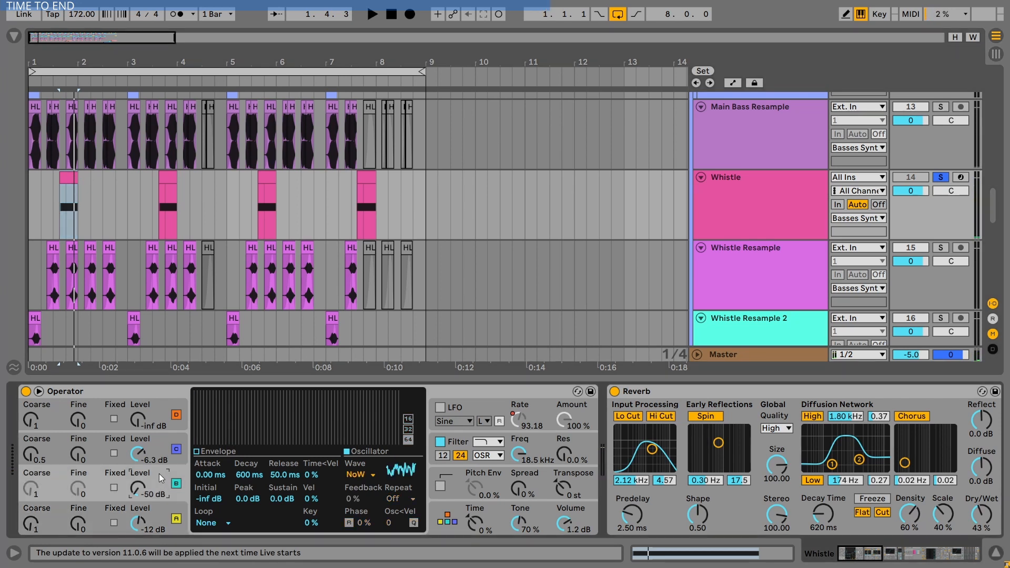
{"action": "left_click", "coordinate": [155, 440]}
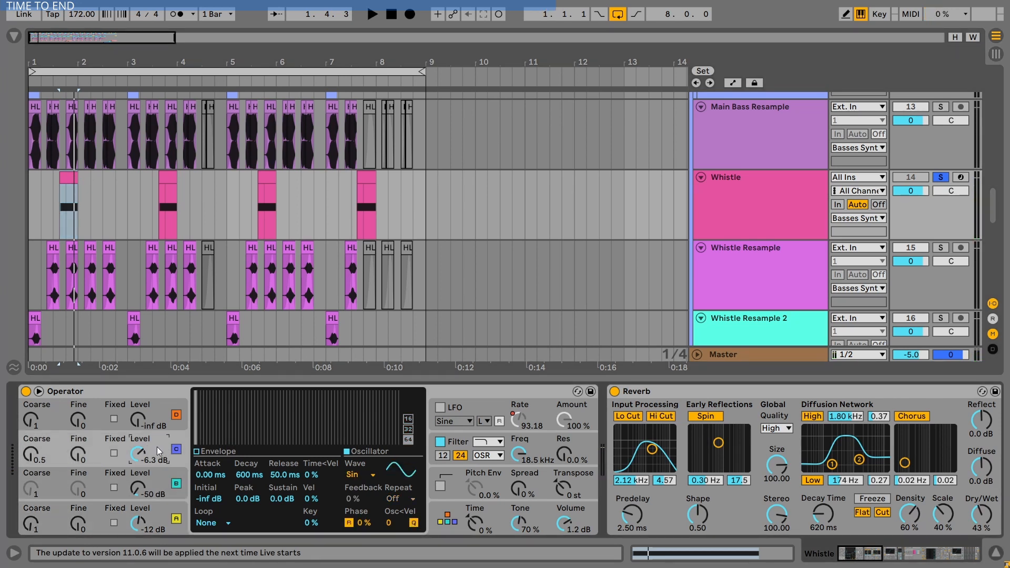
{"action": "left_click", "coordinate": [535, 440]}
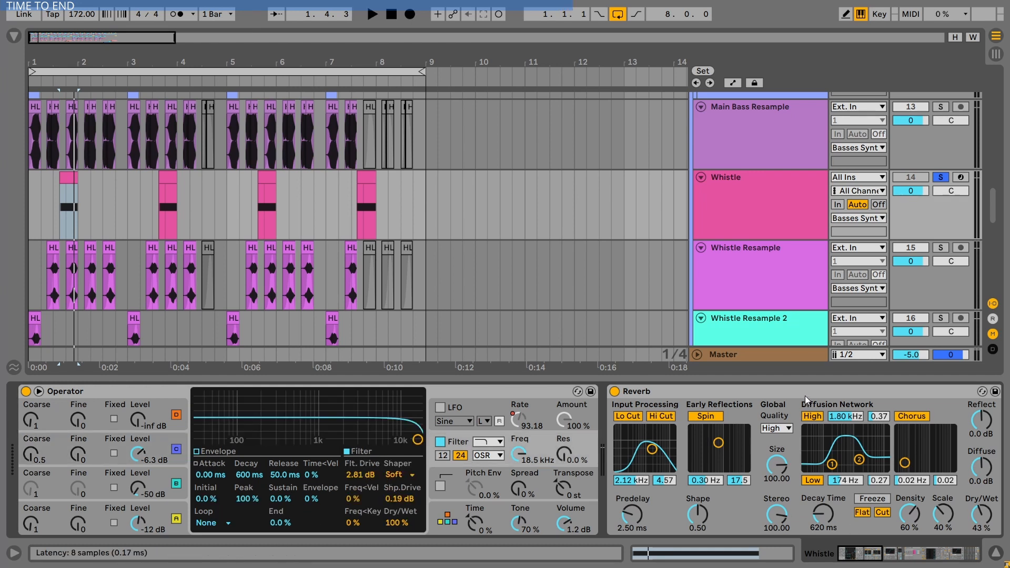
{"action": "left_click", "coordinate": [876, 559]}
{"action": "left_click_drag", "start_coordinate": [876, 559], "coordinate": [916, 558]}
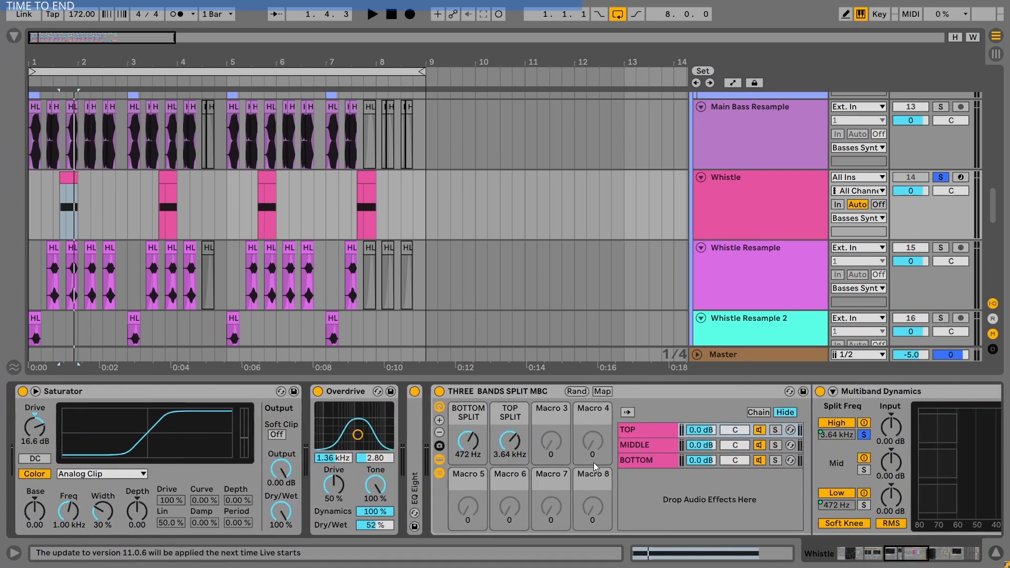
{"action": "double_click", "coordinate": [480, 392]}
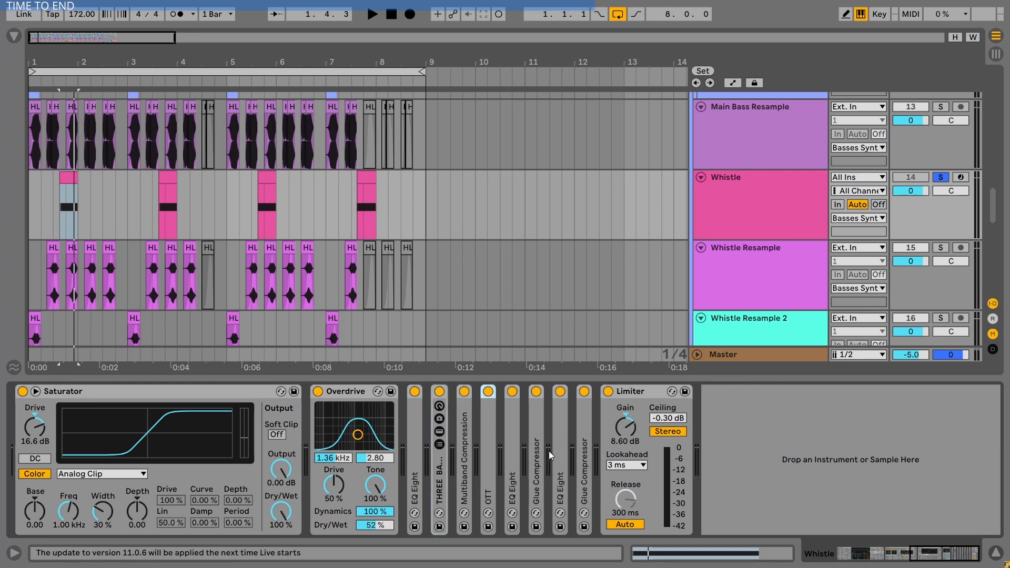
{"action": "left_click_drag", "start_coordinate": [951, 554], "coordinate": [888, 554]}
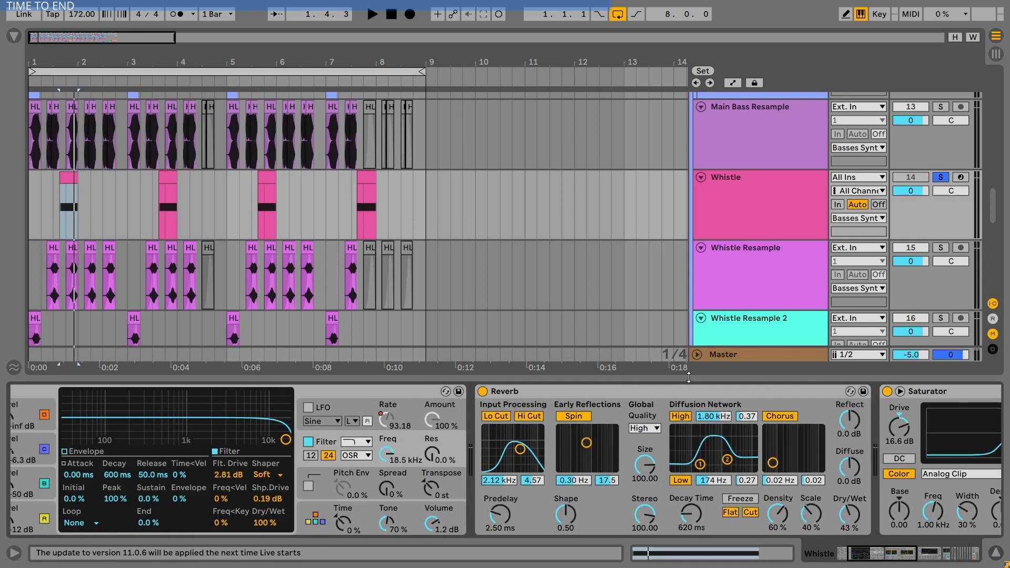
{"action": "left_click", "coordinate": [534, 391]}
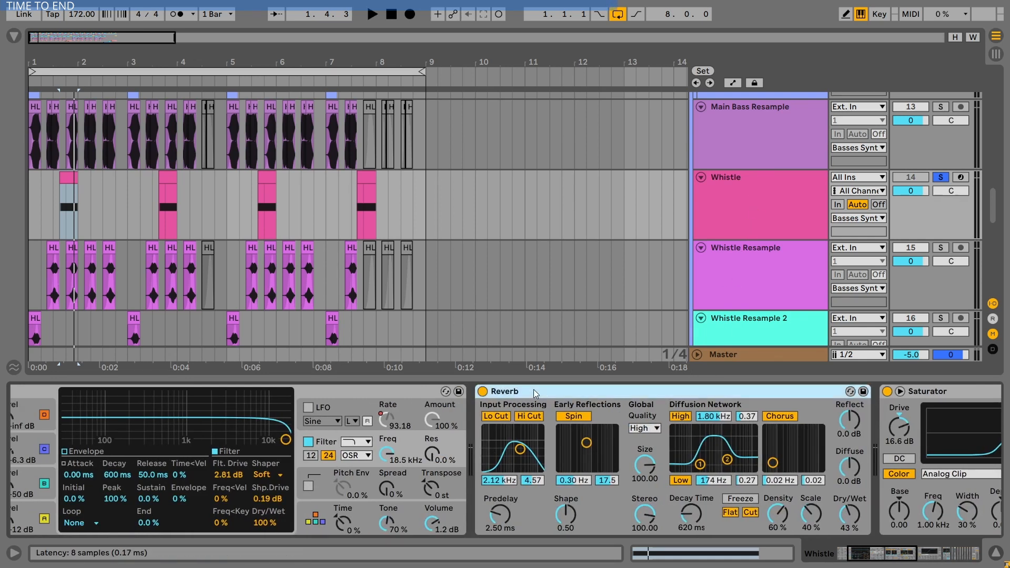
- Zoom into the first bars of the arrangement and play the Whistle clips
{"action": "left_click_drag", "start_coordinate": [52, 82], "coordinate": [126, 258]}
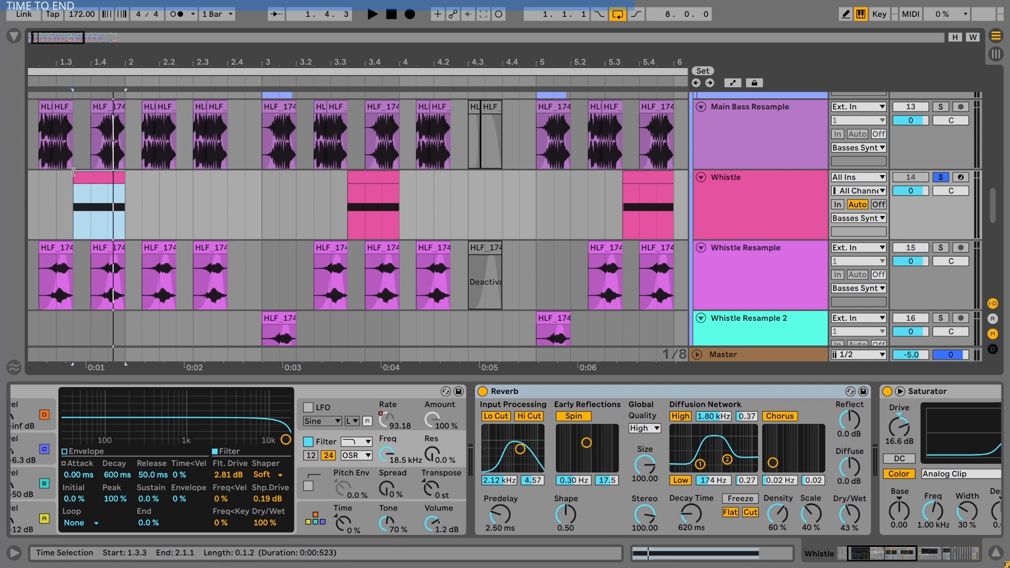
{"action": "left_click", "coordinate": [485, 391]}
{"action": "key", "text": "space"}
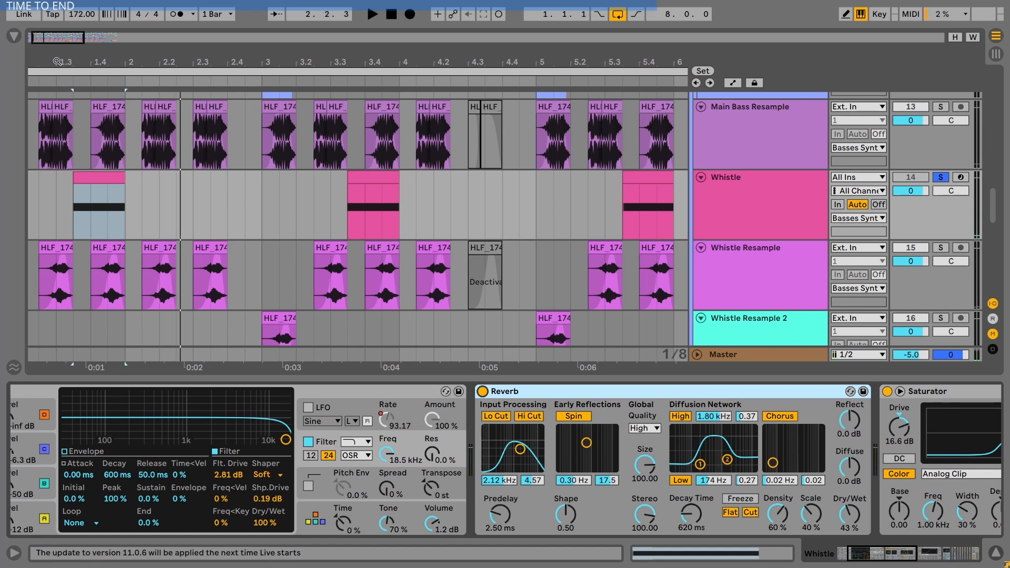
- Solo the Whistle Resample track and open its HLF_174_F_Percussion clip's details
{"action": "left_click_drag", "start_coordinate": [57, 61], "coordinate": [59, 100]}
{"action": "left_click", "coordinate": [179, 256]}
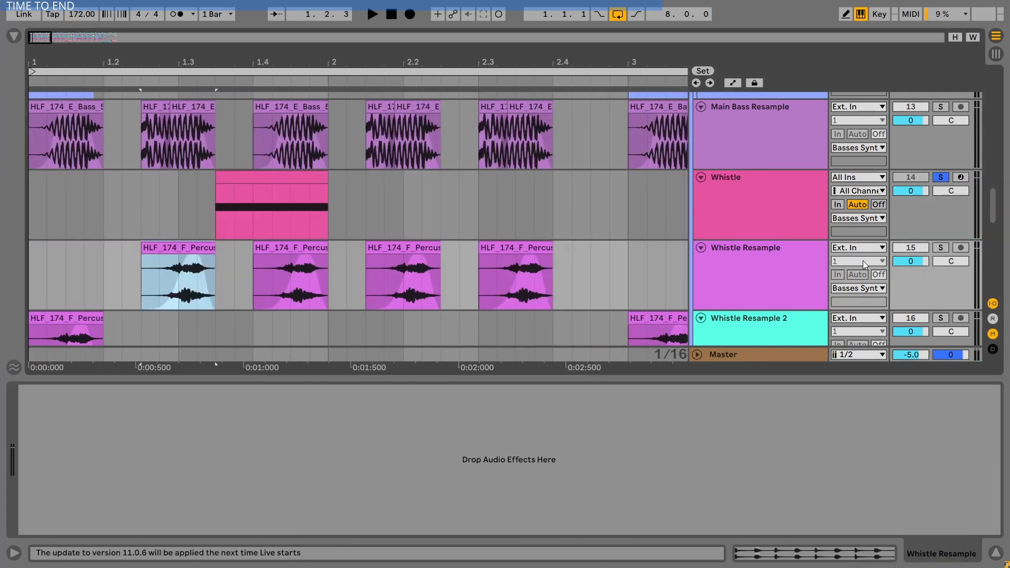
{"action": "left_click", "coordinate": [942, 248]}
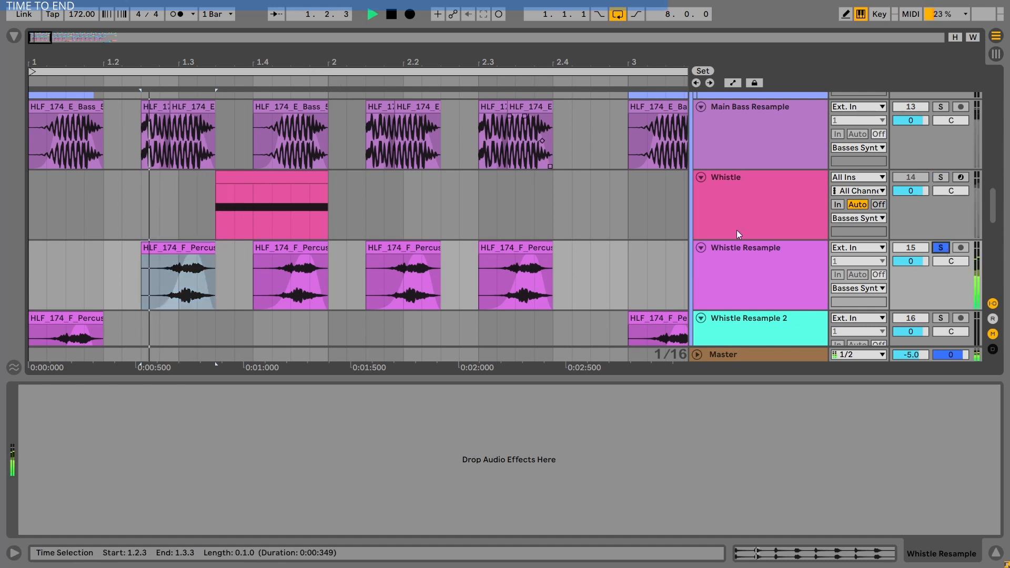
{"action": "key", "text": "shift+Tab"}
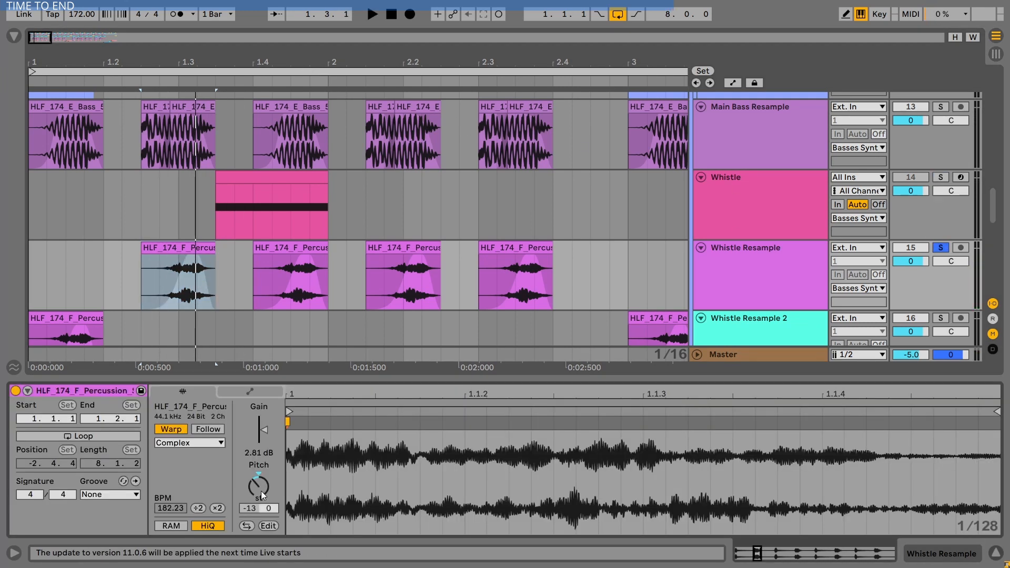
{"action": "left_click", "coordinate": [996, 554]}
{"action": "key", "text": "minus"}
{"action": "key", "text": "minus"}
{"action": "key", "text": "minus"}
{"action": "key", "text": "minus"}
{"action": "key", "text": "minus"}
{"action": "key", "text": "minus"}
{"action": "scroll", "coordinate": [741, 166], "scroll_direction": "up", "scroll_amount": 2}
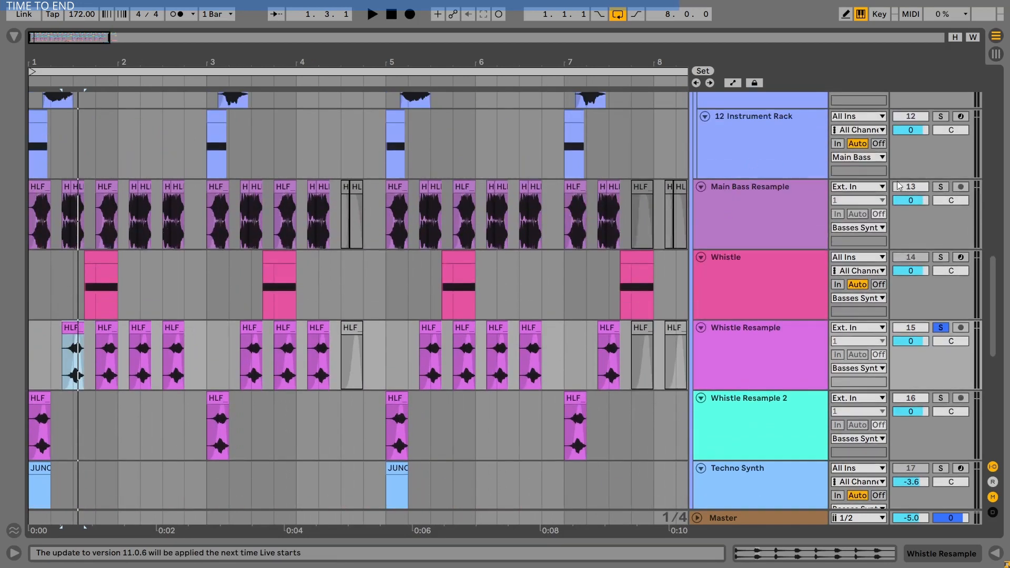
- Add the Main Bass Resample track to the solo and play the arrangement
{"action": "left_click", "coordinate": [942, 187], "text": "ctrl"}
{"action": "key", "text": "space"}
{"action": "scroll", "coordinate": [923, 228], "scroll_direction": "down", "scroll_amount": 5}
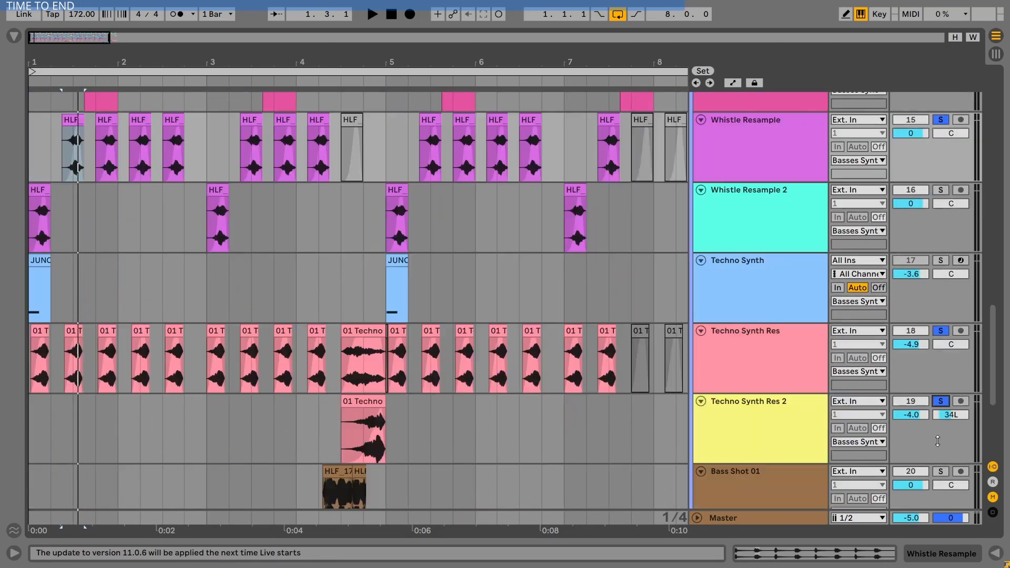
{"action": "scroll", "coordinate": [705, 251], "scroll_direction": "up", "scroll_amount": 3}
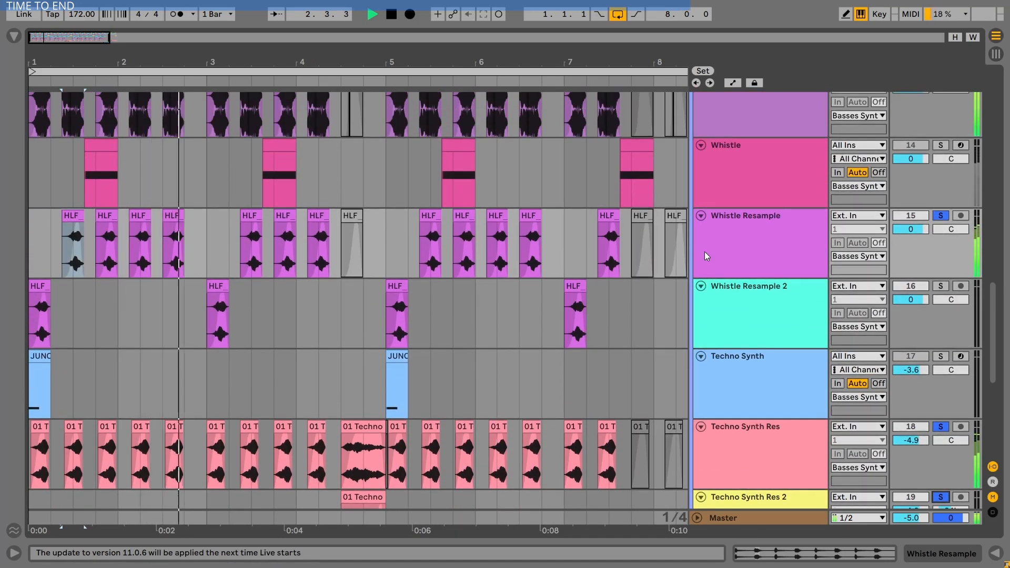
{"action": "scroll", "coordinate": [705, 252], "scroll_direction": "up", "scroll_amount": 2}
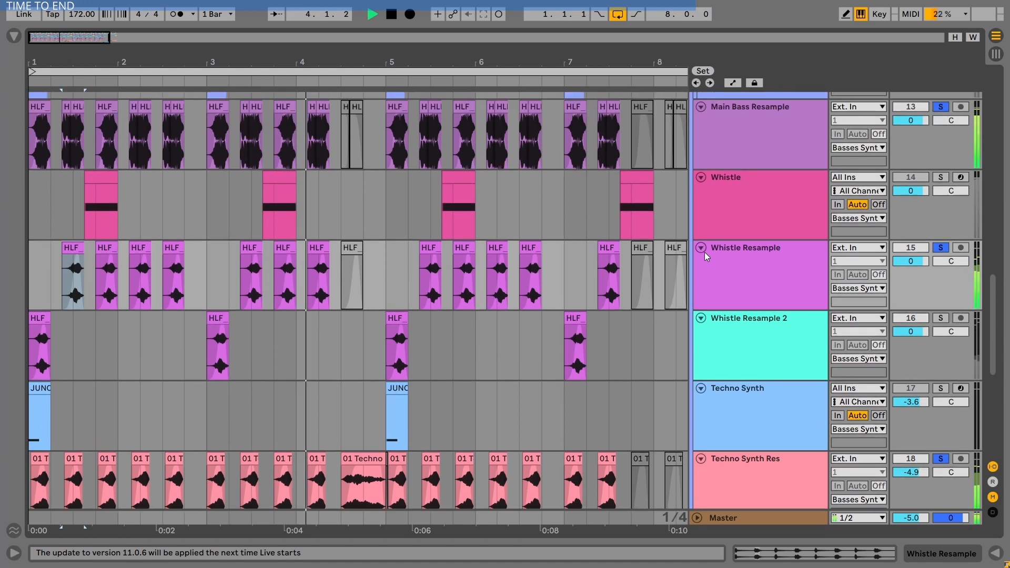
{"action": "scroll", "coordinate": [785, 275], "scroll_direction": "down", "scroll_amount": 4}
{"action": "key", "text": "space"}
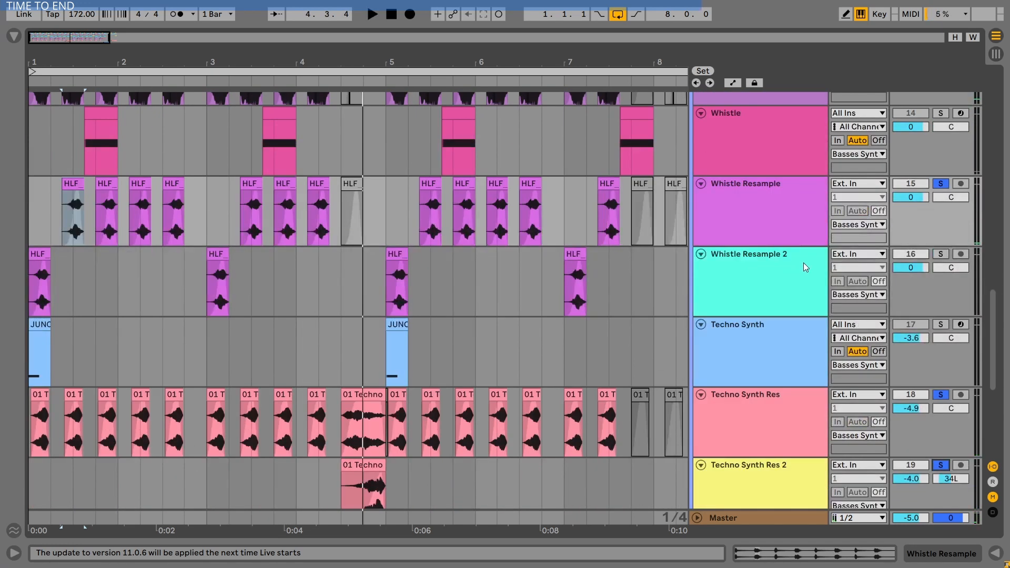
- Select and solo the Whistle Resample 2 track, zoom in, and show its device chain
{"action": "left_click", "coordinate": [735, 267]}
{"action": "key", "text": "plus"}
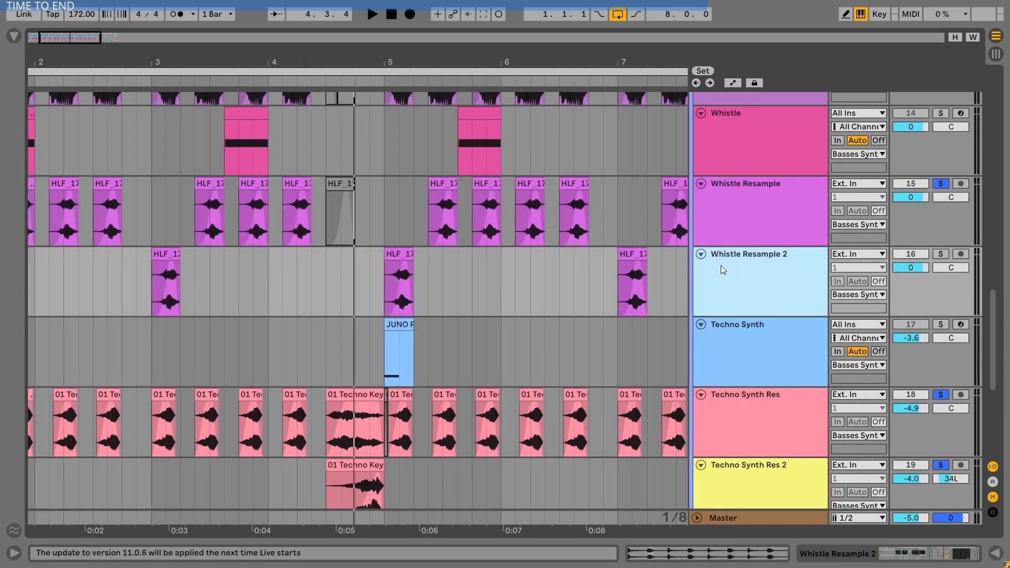
{"action": "key", "text": "s"}
{"action": "key", "text": "shift+Tab"}
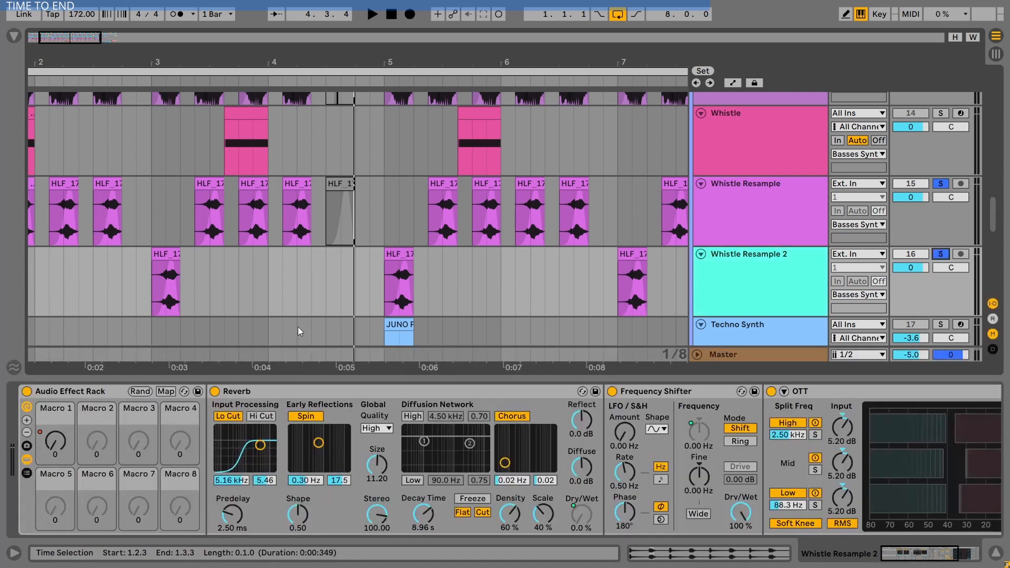
- Inspect the Reverb, Frequency Shifter and OTT devices, then show the Macro 1 automation on the Whistle Resample 2 clip
{"action": "left_click", "coordinate": [288, 390]}
{"action": "left_click", "coordinate": [630, 393]}
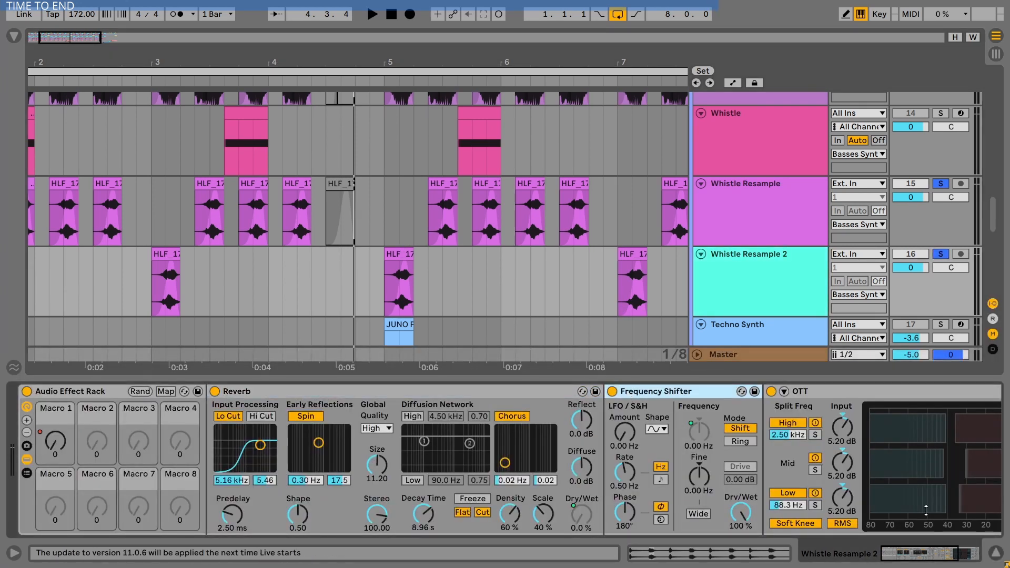
{"action": "mouse_move", "coordinate": [912, 553]}
{"action": "left_mouse_down"}
{"action": "mouse_move", "coordinate": [949, 555]}
{"action": "mouse_move", "coordinate": [897, 545]}
{"action": "left_mouse_up"}
{"action": "left_click", "coordinate": [368, 393]}
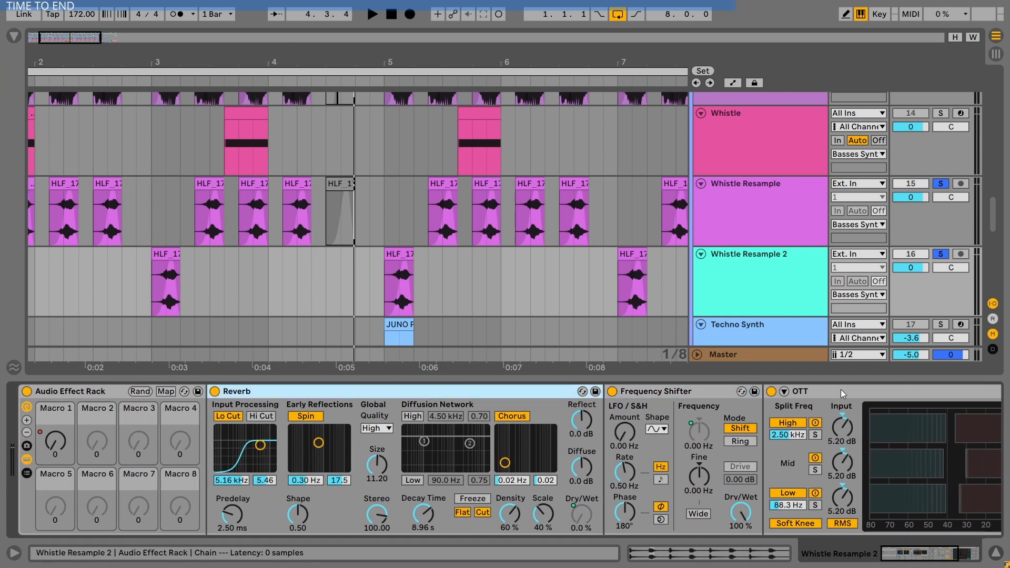
{"action": "left_click", "coordinate": [729, 393]}
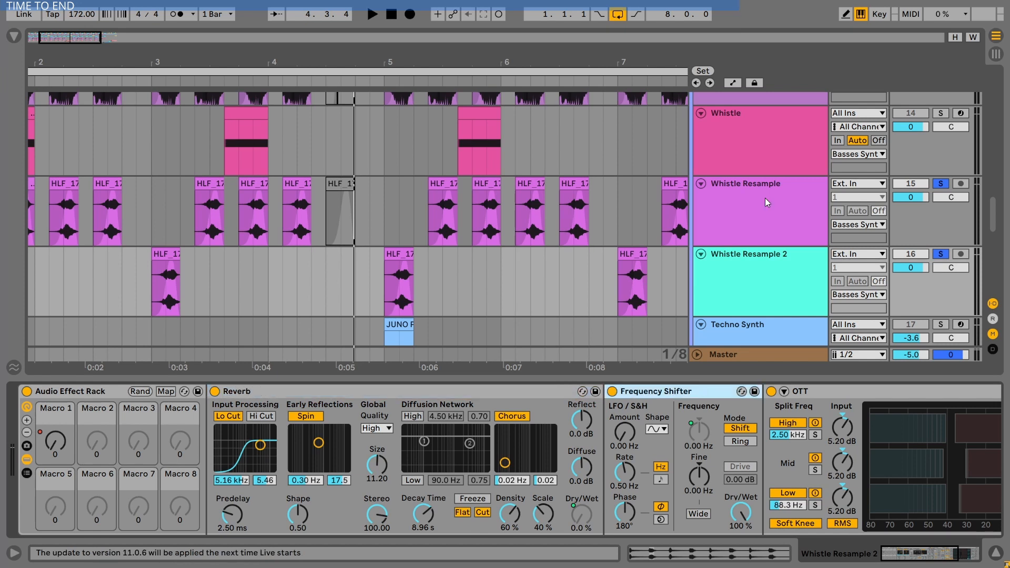
{"action": "left_click", "coordinate": [733, 83]}
{"action": "left_click", "coordinate": [59, 441]}
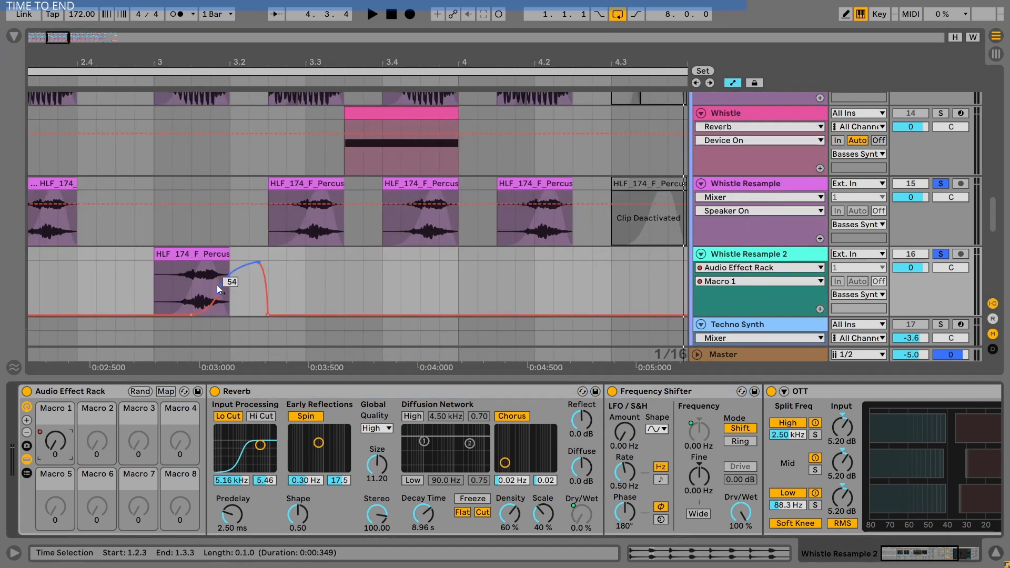
- Review Macro 1's mappings to Reverb Dry/Wet, Frequency Shifter Coarse and OTT Amount
{"action": "left_click", "coordinate": [165, 392]}
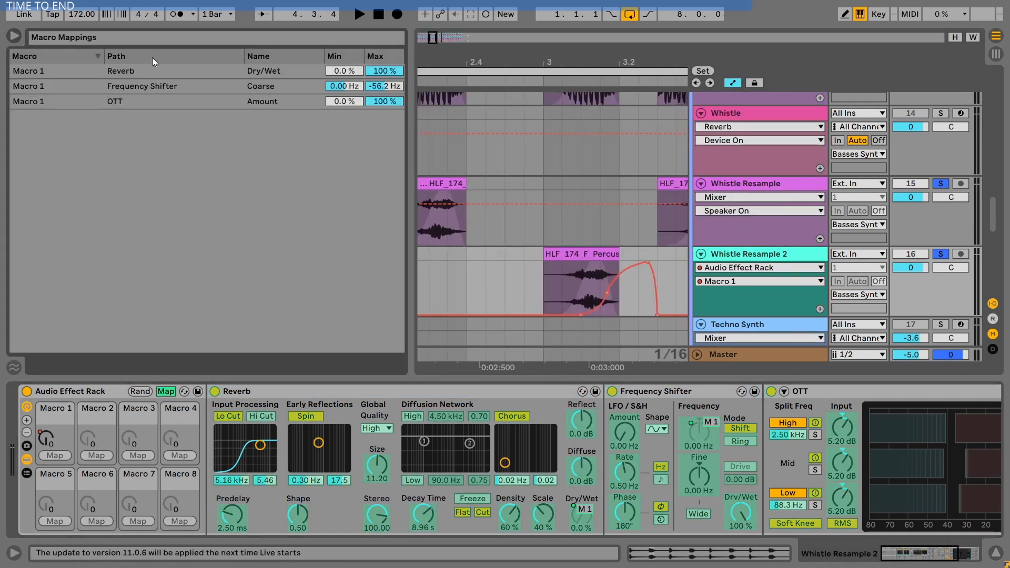
{"action": "left_click", "coordinate": [158, 70]}
{"action": "left_click", "coordinate": [185, 101]}
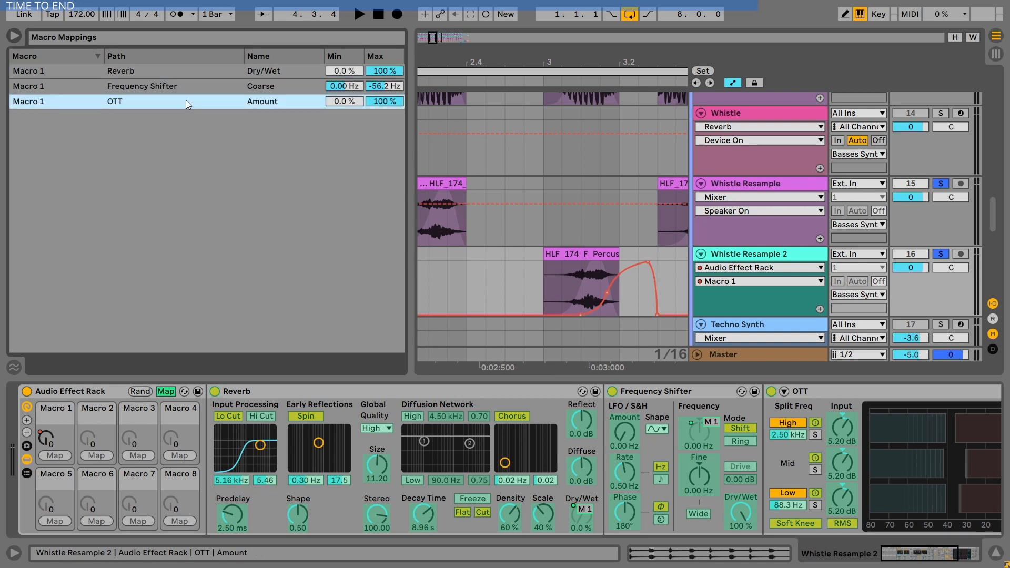
{"action": "left_click", "coordinate": [178, 89]}
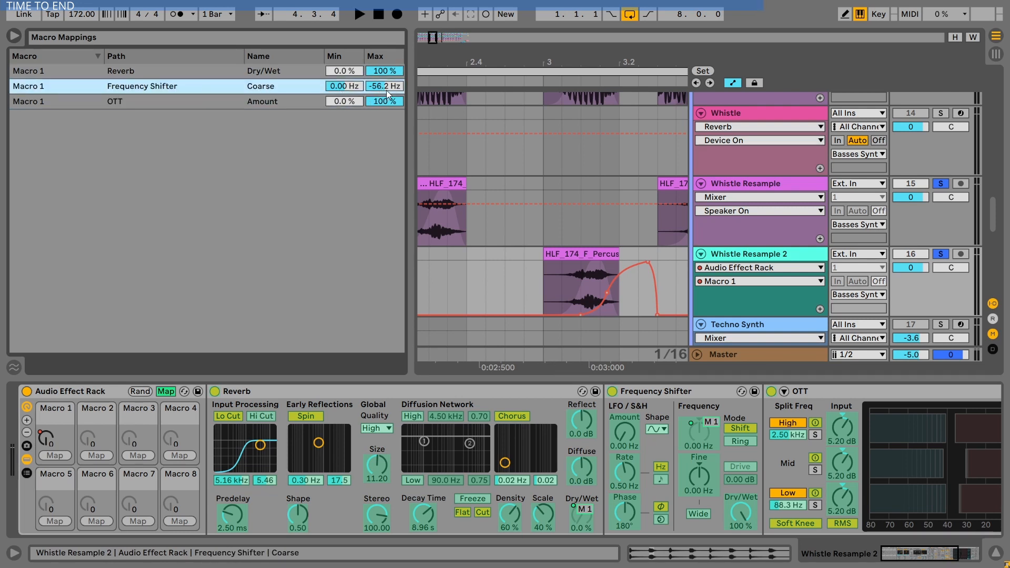
{"action": "left_click", "coordinate": [164, 390]}
{"action": "left_click", "coordinate": [291, 390]}
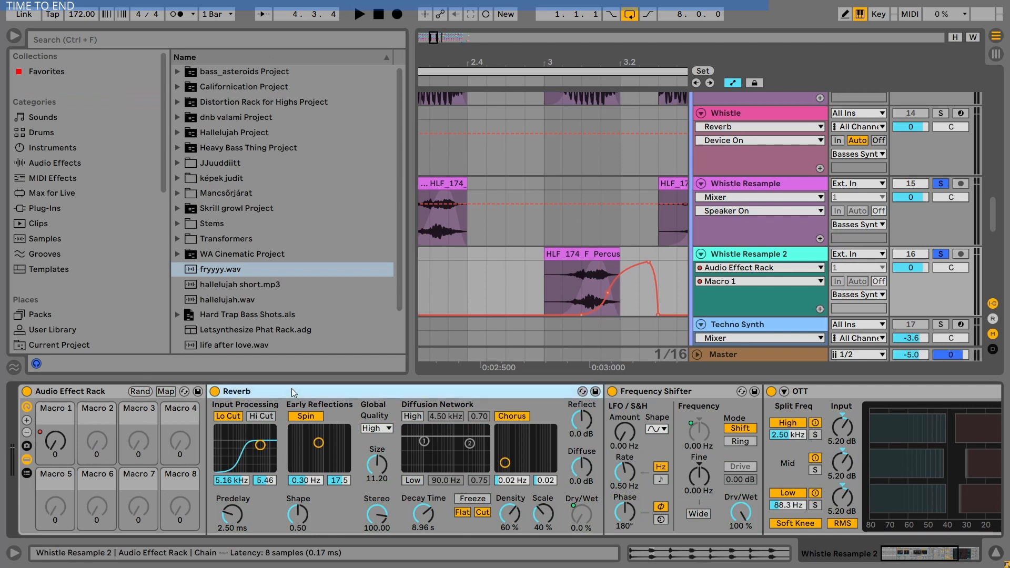
- Hide the browser and play the Whistle Resample 2 clip at bar 3
{"action": "left_click", "coordinate": [655, 390]}
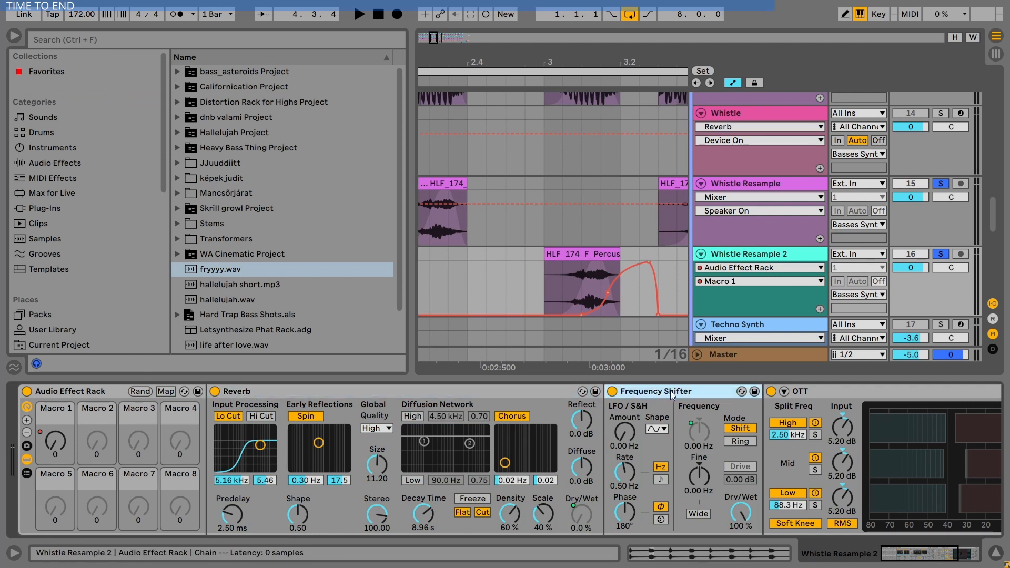
{"action": "left_click", "coordinate": [14, 35]}
{"action": "left_click", "coordinate": [190, 251]}
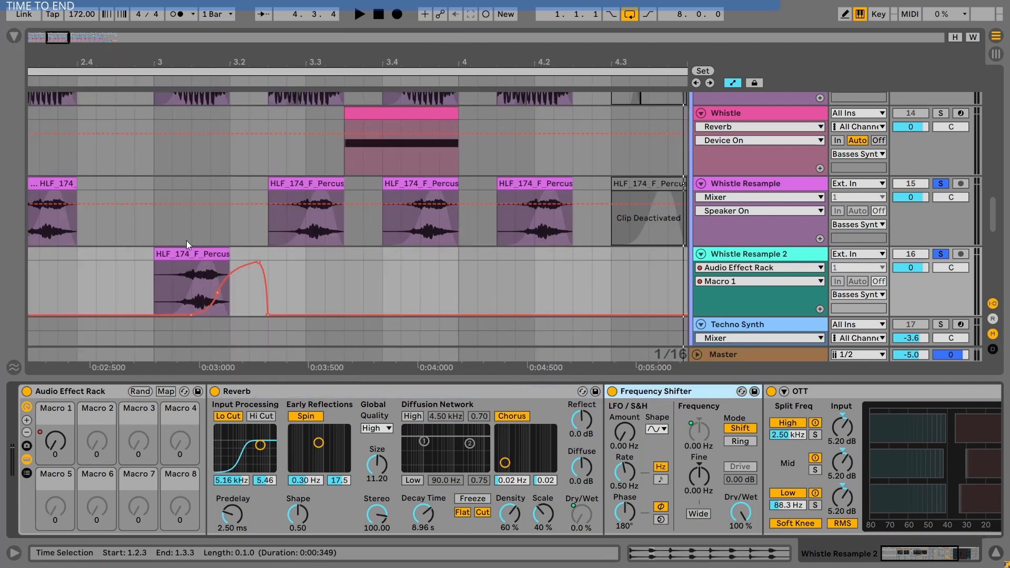
{"action": "key", "text": "space"}
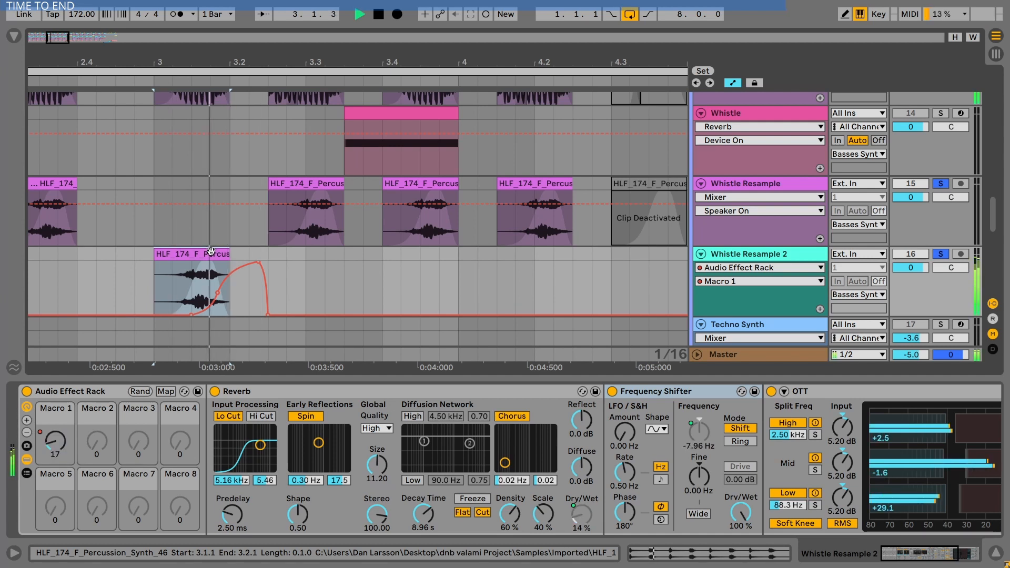
{"action": "key", "text": "space"}
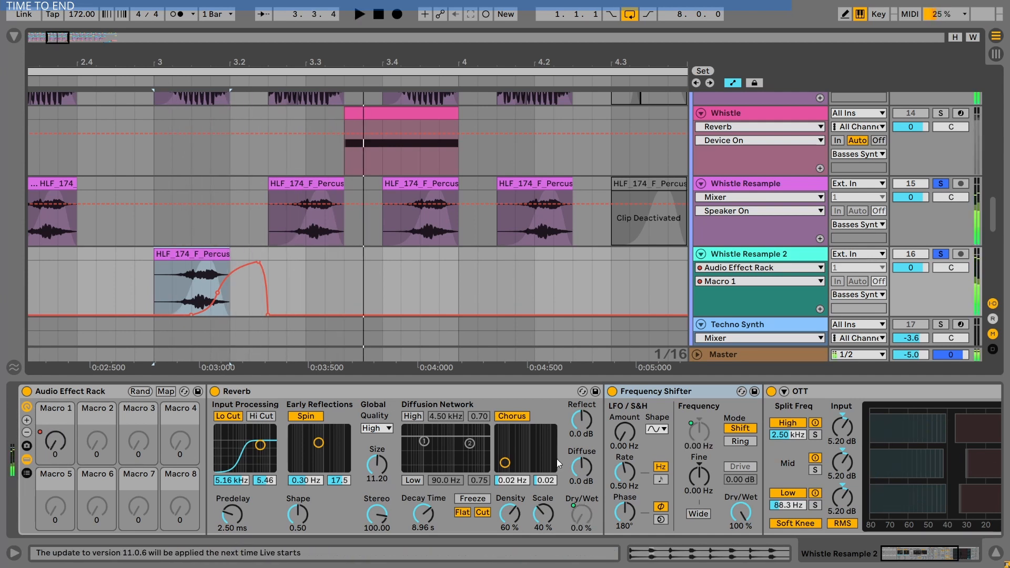
- Audition the clip with the Reverb bypassed, then undo the bypass
{"action": "key", "text": "space"}
{"action": "key", "text": "space"}
{"action": "left_click", "coordinate": [215, 392]}
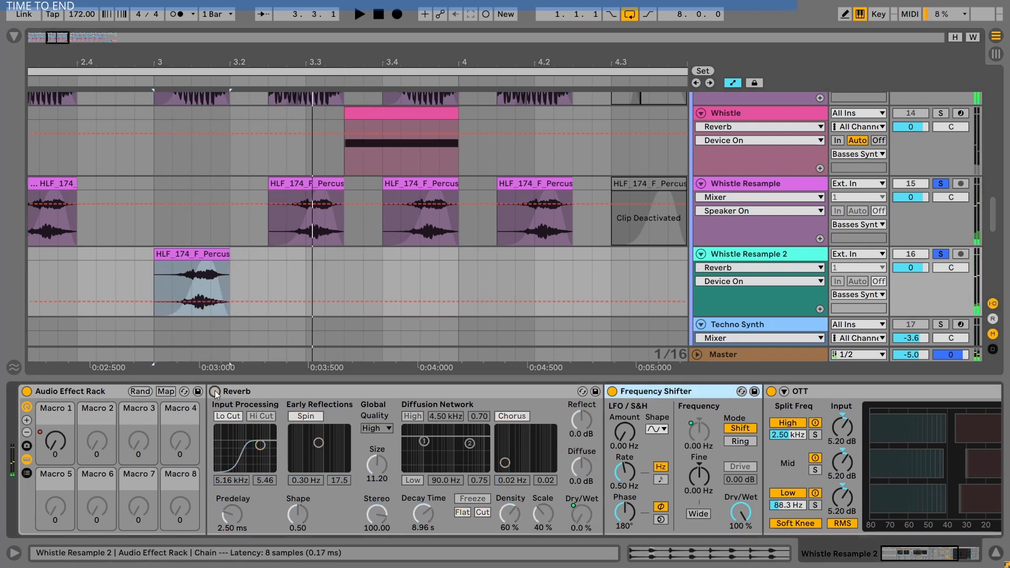
{"action": "key", "text": "space"}
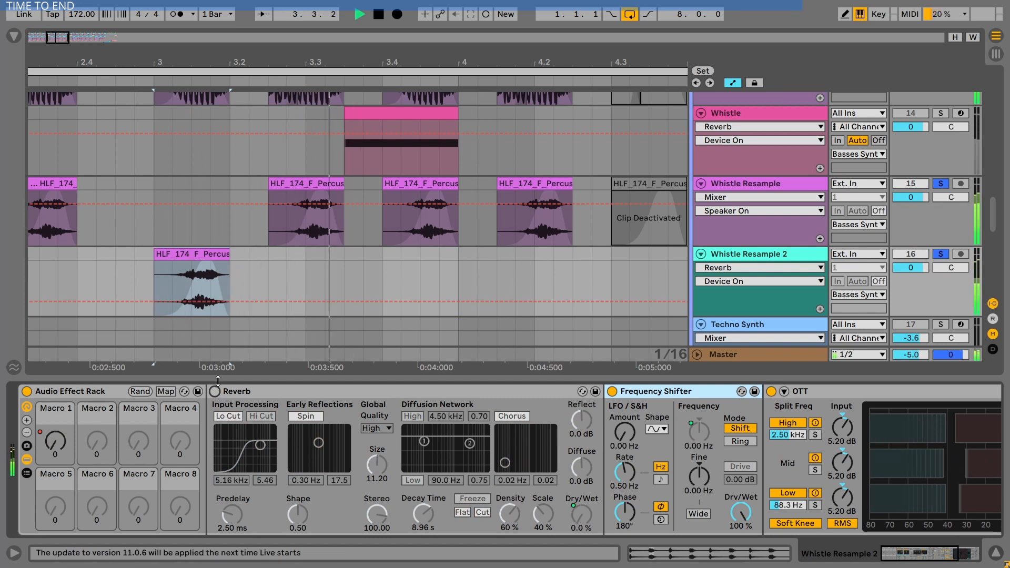
{"action": "key", "text": "space"}
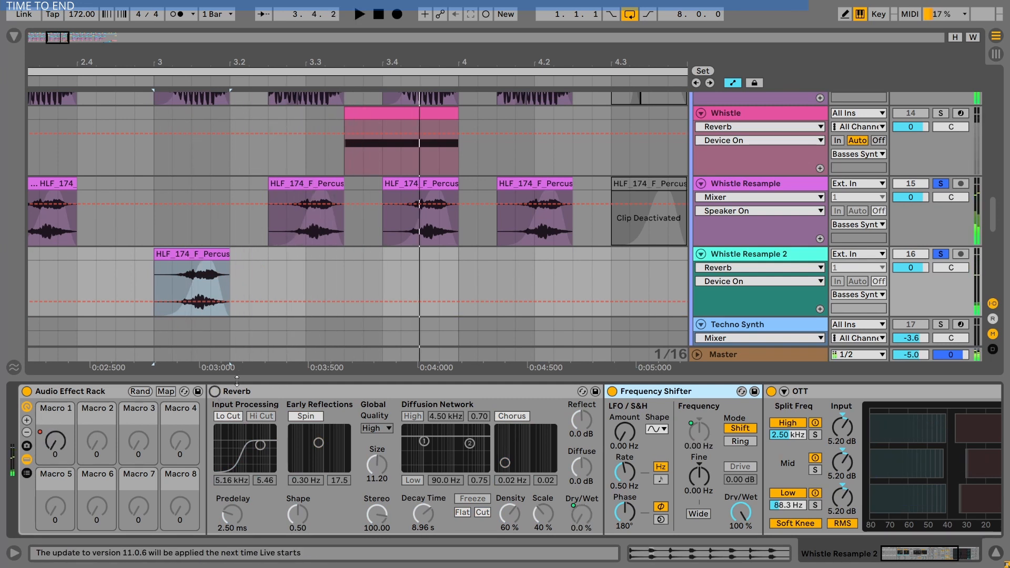
{"action": "key", "text": "ctrl+z"}
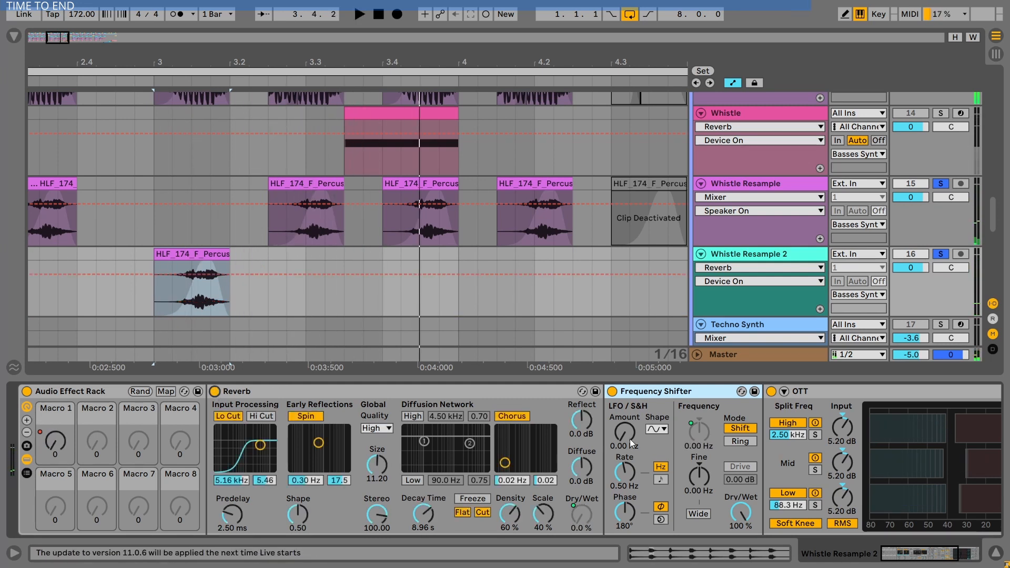
- Bypass the Frequency Shifter, audition the Whistle Resample 2 clips, and switch it back on
{"action": "left_click", "coordinate": [612, 392]}
{"action": "key", "text": "space"}
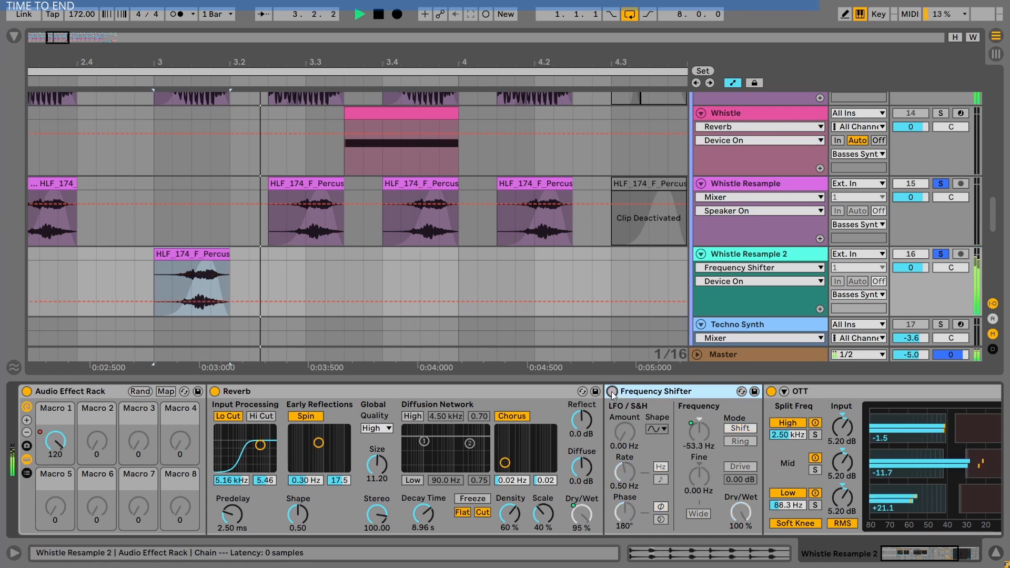
{"action": "scroll", "coordinate": [549, 159], "scroll_direction": "down", "scroll_amount": 5}
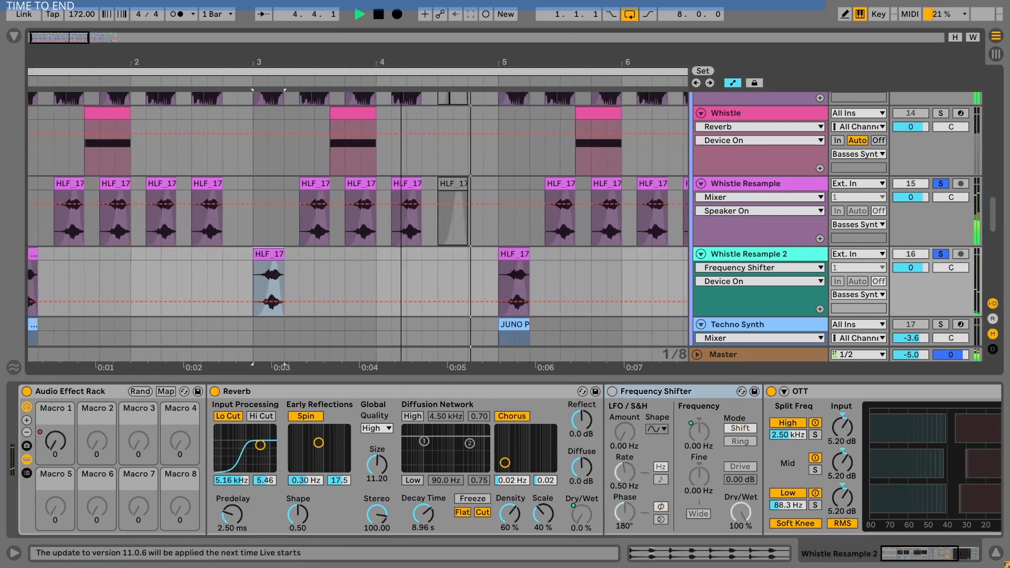
{"action": "scroll", "coordinate": [300, 55], "scroll_direction": "down", "scroll_amount": 5}
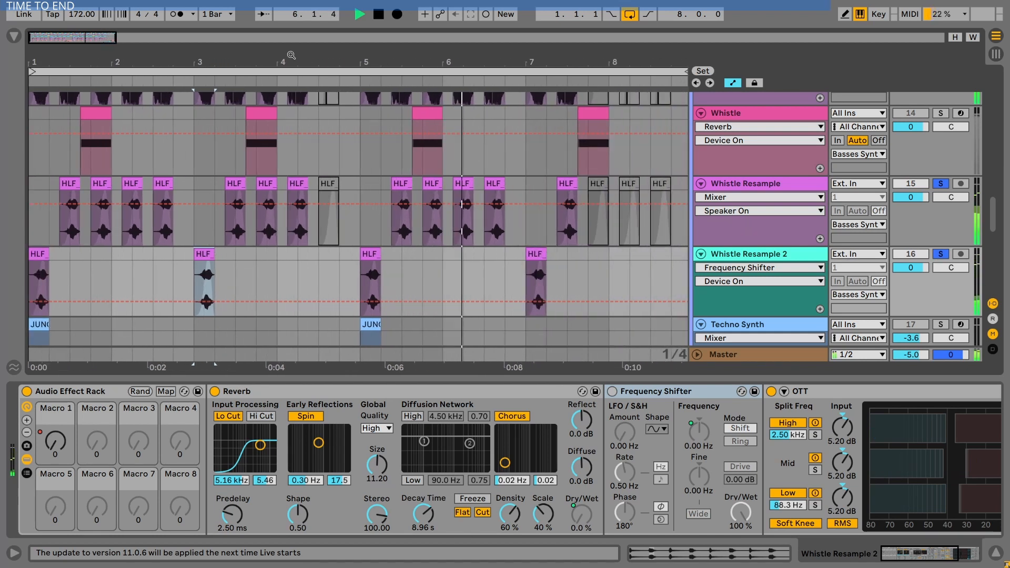
{"action": "key", "text": "space"}
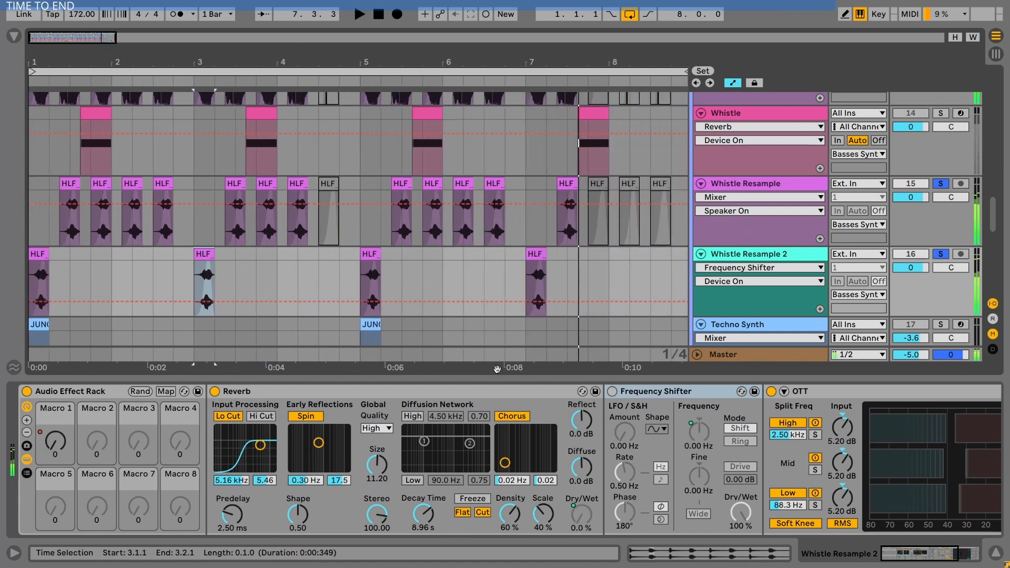
{"action": "left_click", "coordinate": [612, 392]}
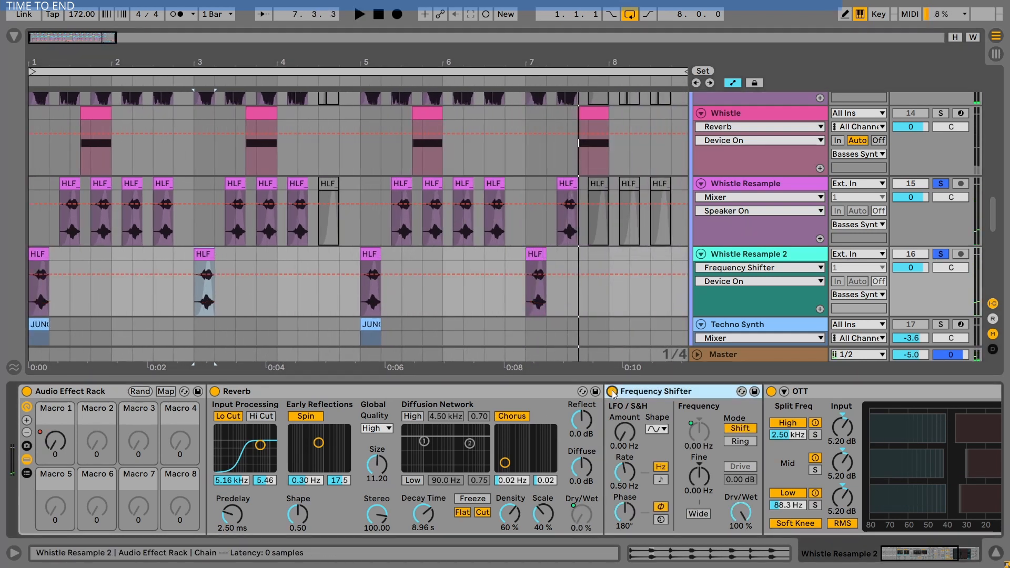
- Play from the first Whistle Resample 2 clip while toggling the Frequency Shifter off and back on
{"action": "left_click", "coordinate": [38, 251]}
{"action": "key", "text": "space"}
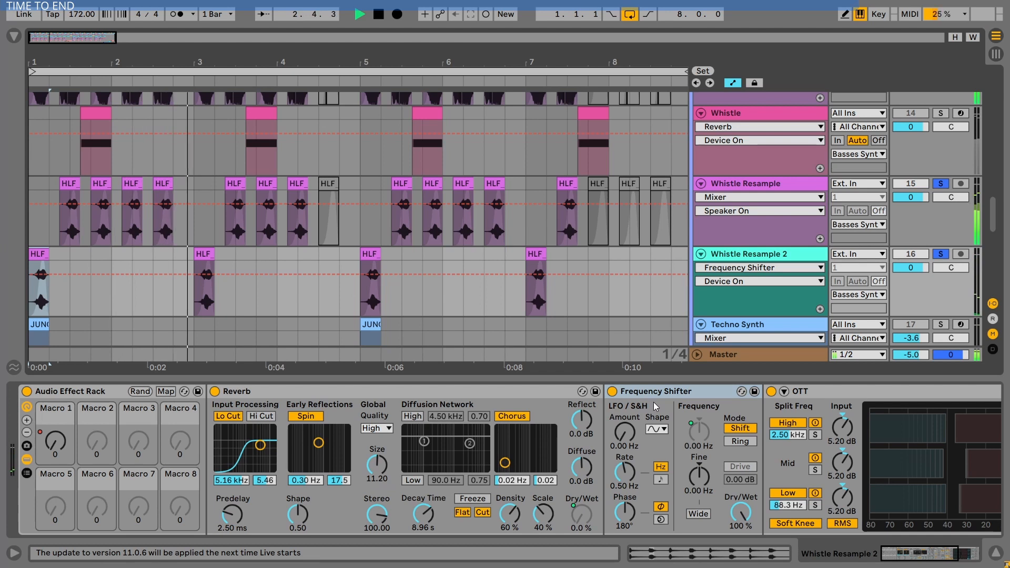
{"action": "left_click", "coordinate": [612, 392]}
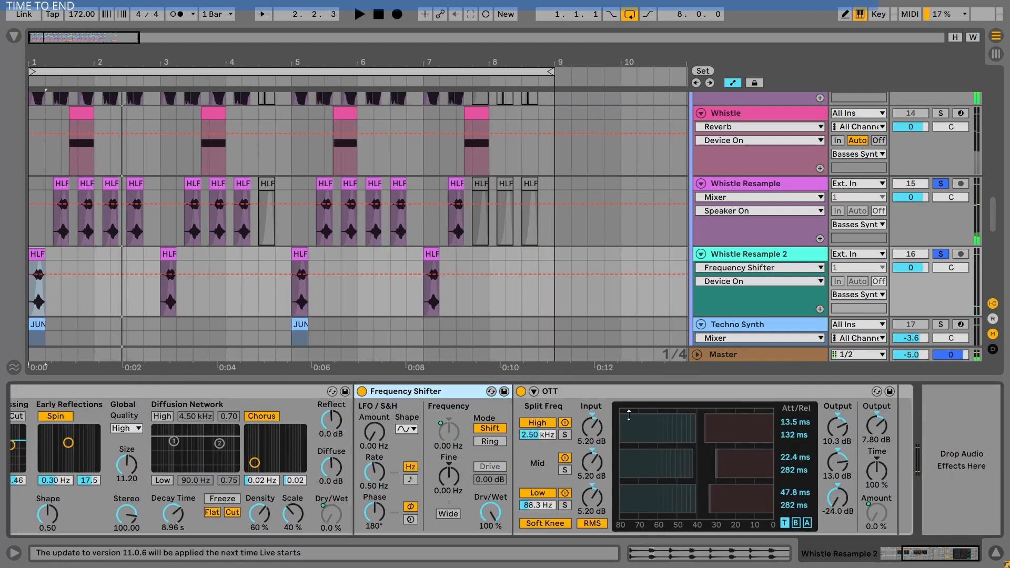
{"action": "left_click", "coordinate": [600, 392]}
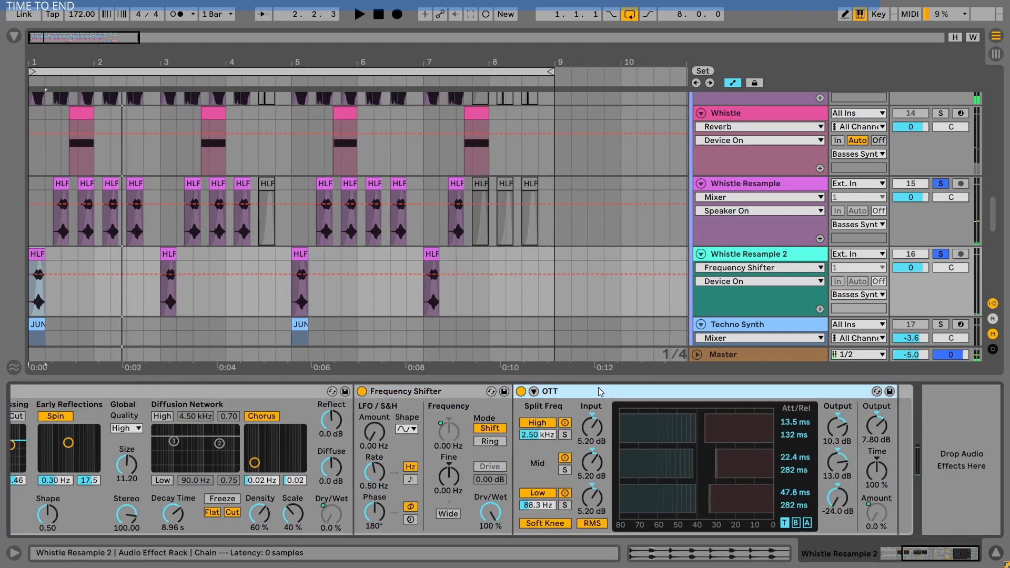
- Bypass the OTT during playback and switch it back on
{"action": "left_click", "coordinate": [522, 392]}
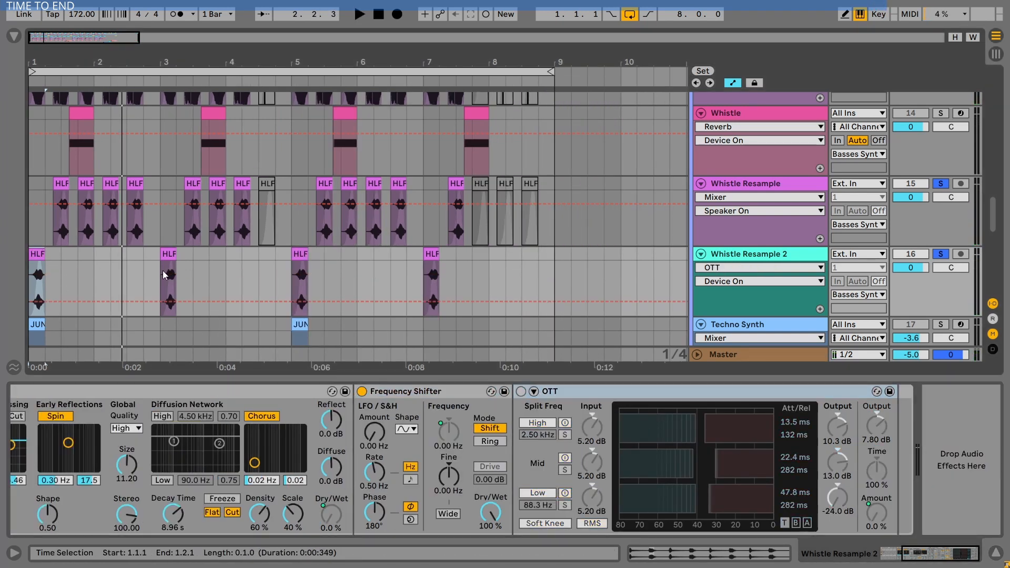
{"action": "key", "text": "space"}
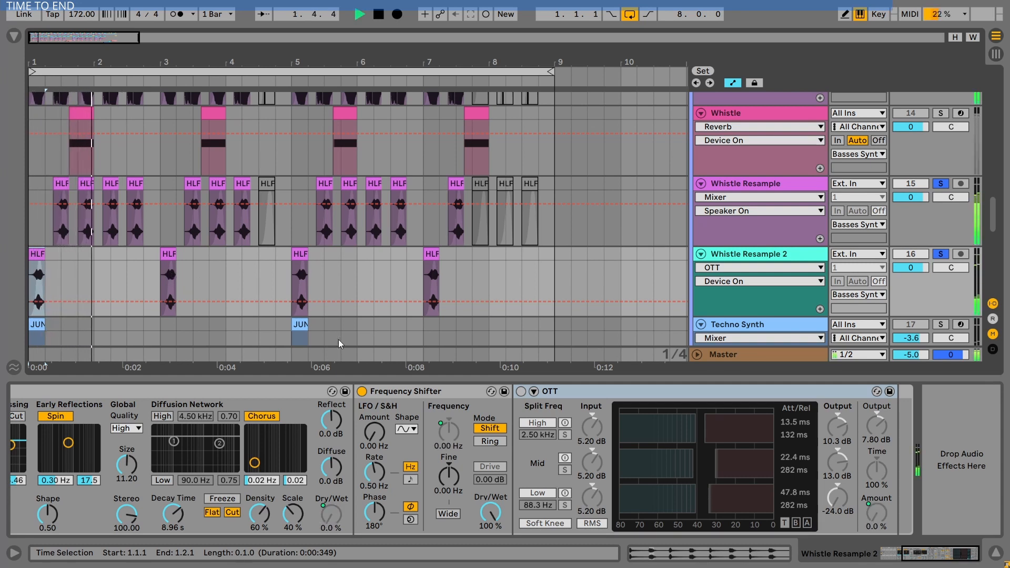
{"action": "left_click", "coordinate": [521, 392]}
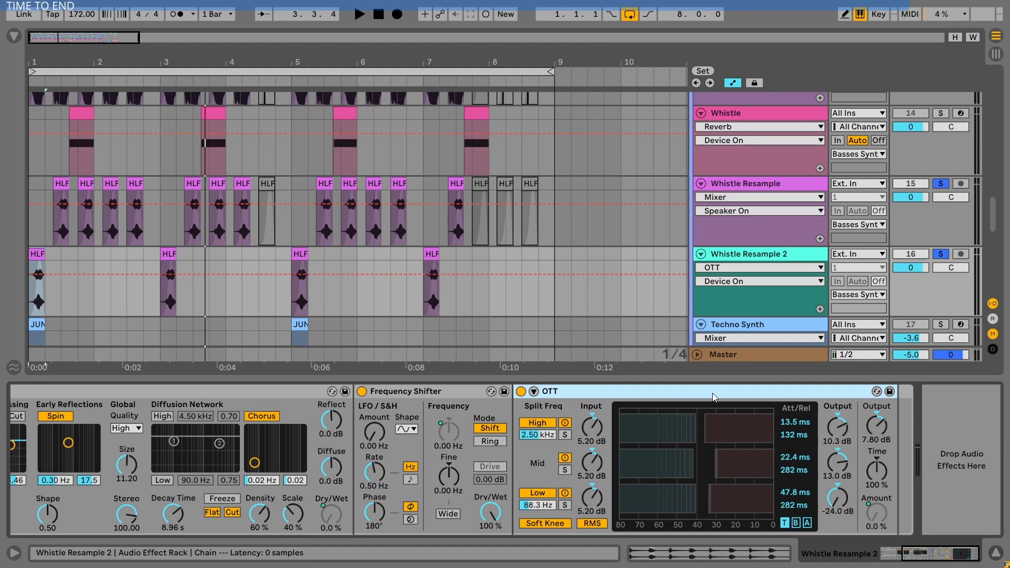
- Exit automation mode and reopen the Whistle Resample 2 device chain
{"action": "left_click", "coordinate": [997, 554]}
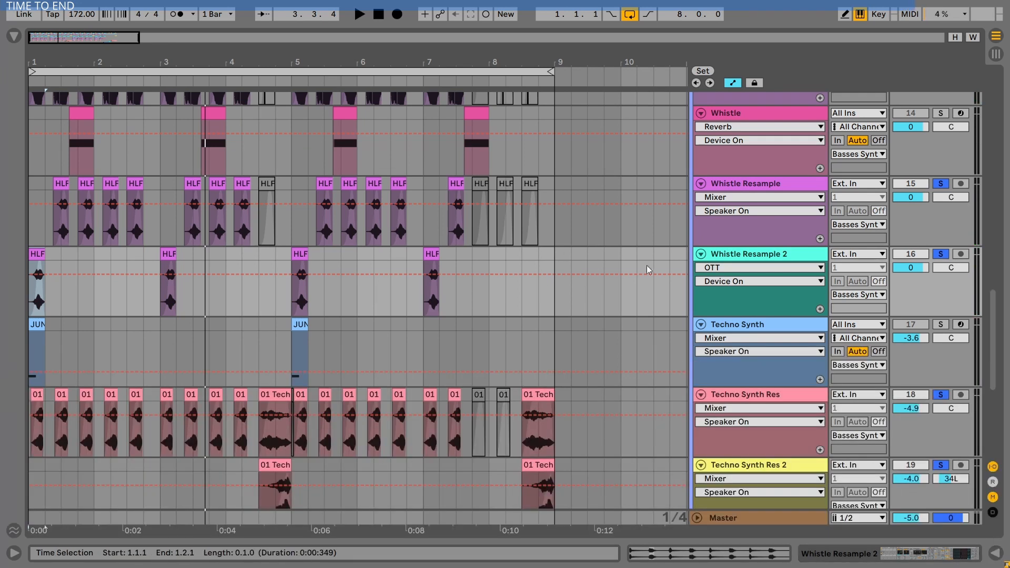
{"action": "left_click", "coordinate": [733, 82]}
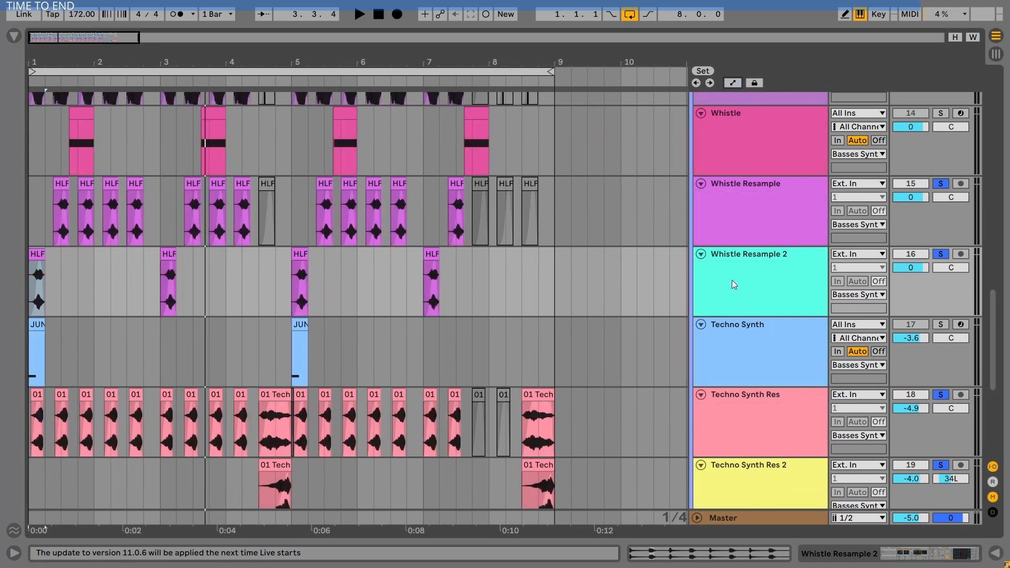
{"action": "double_click", "coordinate": [739, 302]}
{"action": "left_click_drag", "start_coordinate": [931, 549], "coordinate": [792, 548]}
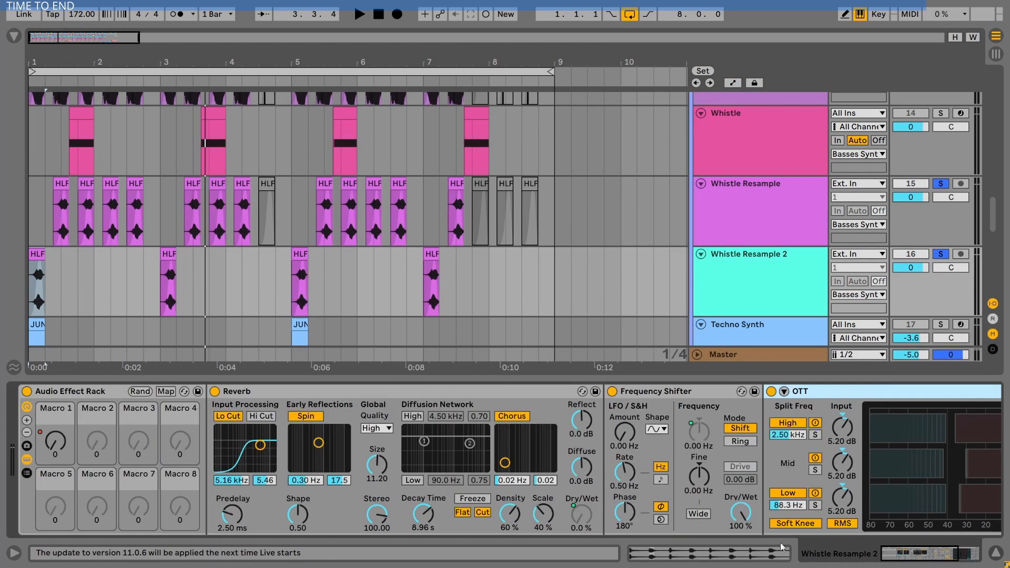
{"action": "left_click_drag", "start_coordinate": [45, 67], "coordinate": [45, 113]}
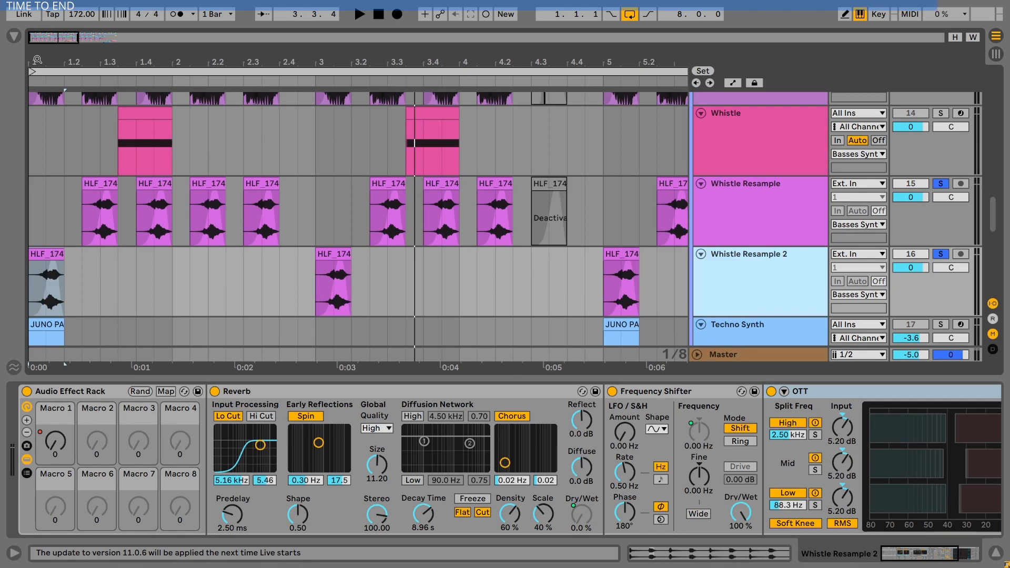
{"action": "scroll", "coordinate": [225, 163], "scroll_direction": "down", "scroll_amount": 10}
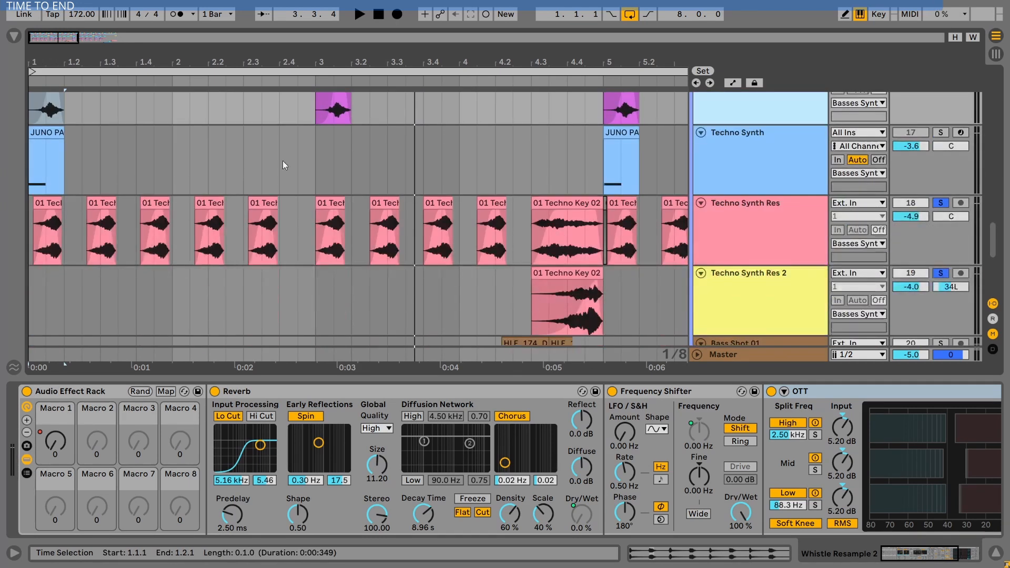
{"action": "scroll", "coordinate": [380, 178], "scroll_direction": "down", "scroll_amount": 6}
{"action": "scroll", "coordinate": [381, 178], "scroll_direction": "up", "scroll_amount": 17}
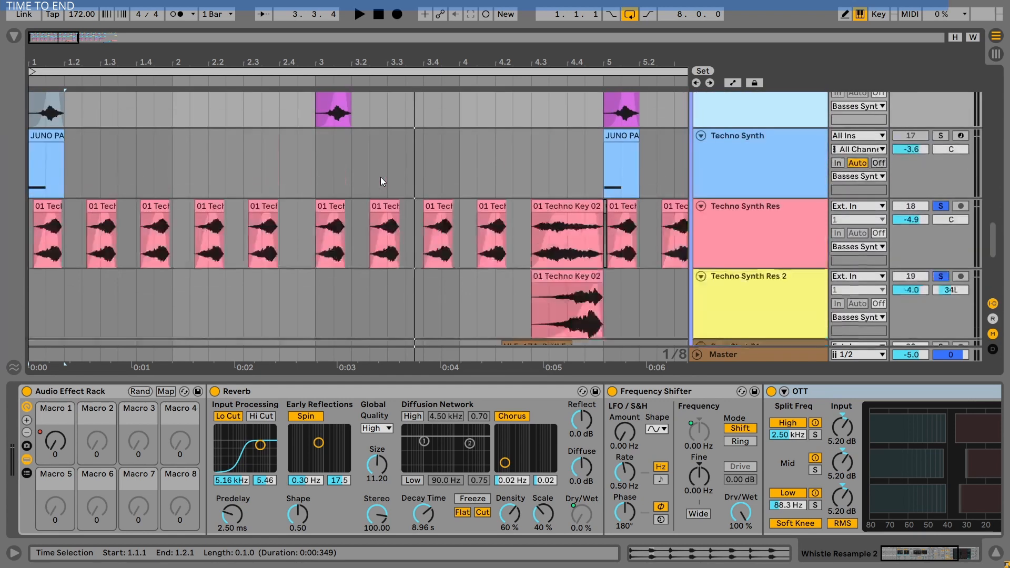